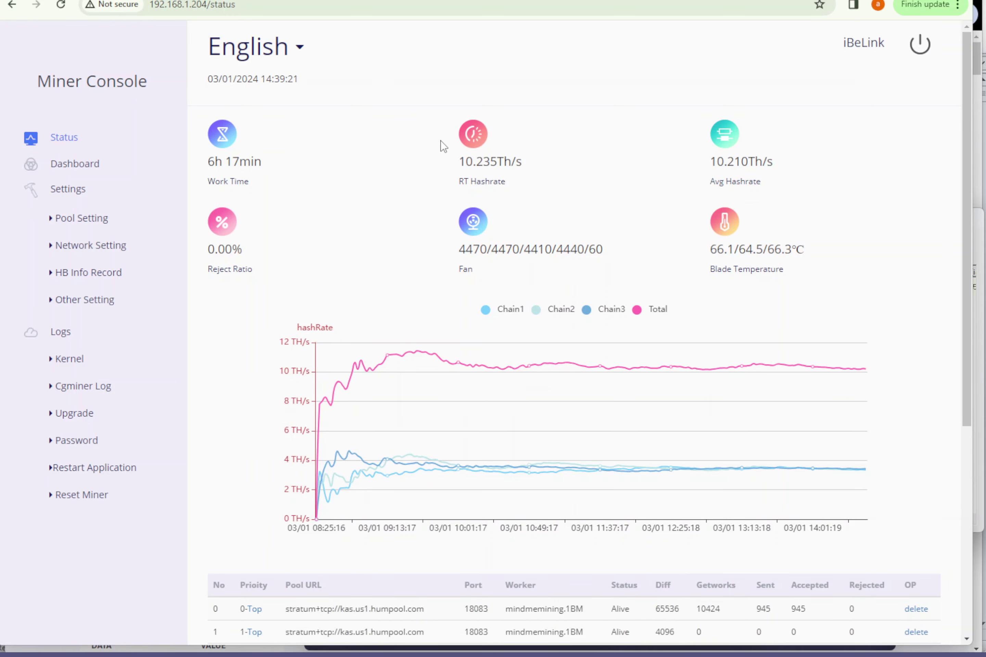
# - Switch to HumPool's Worker page and scroll through the hash rate chart and worker 1BM at 8.77 Th/s
pyautogui.moveTo(733, 367)
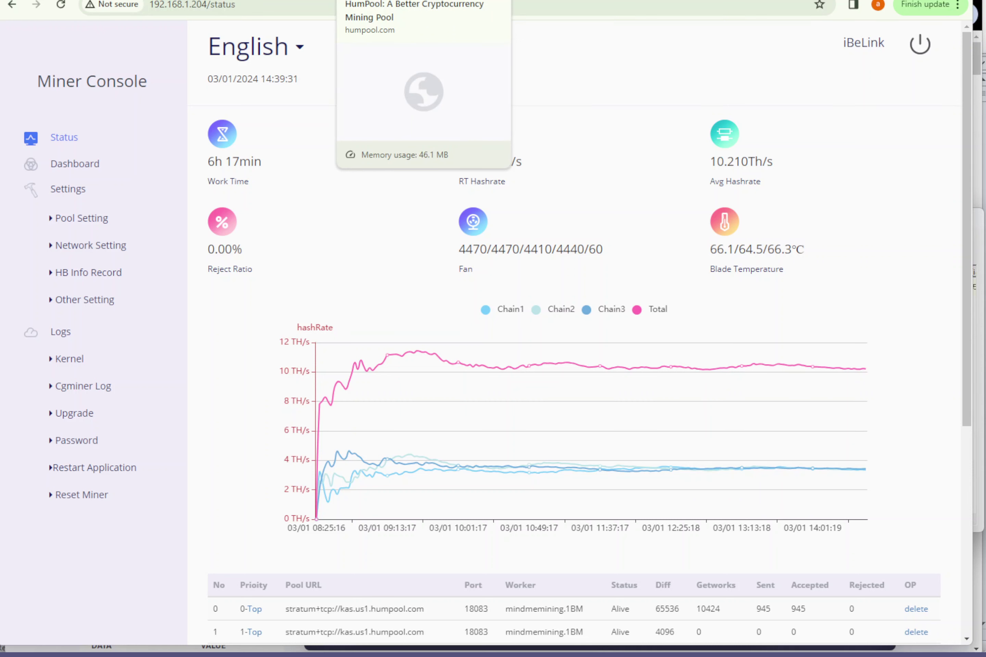
pyautogui.click(382, 0)
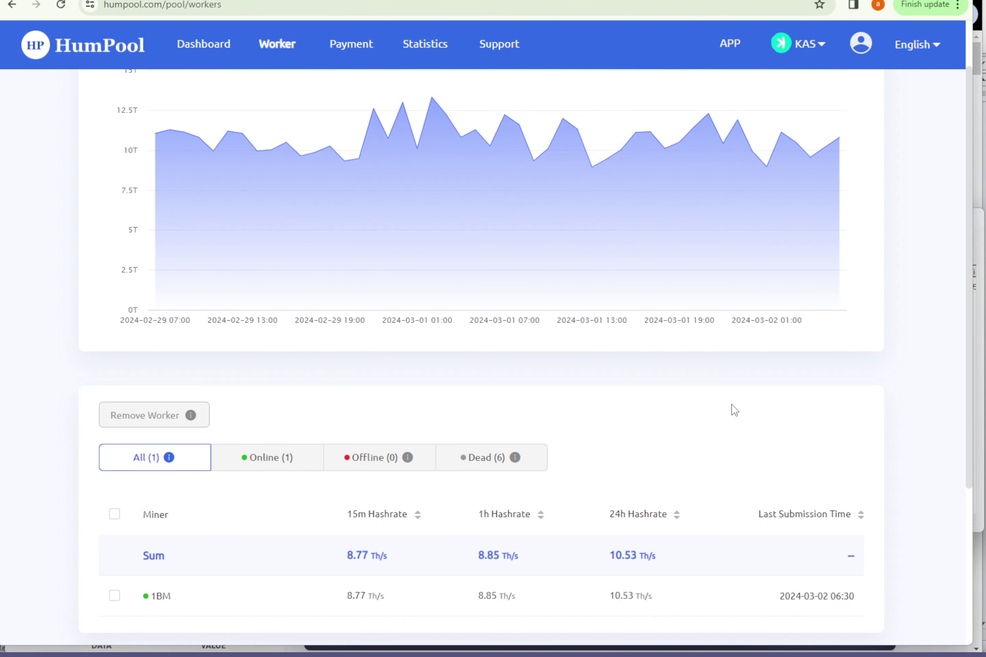
pyautogui.scroll(-5, 650, 436)
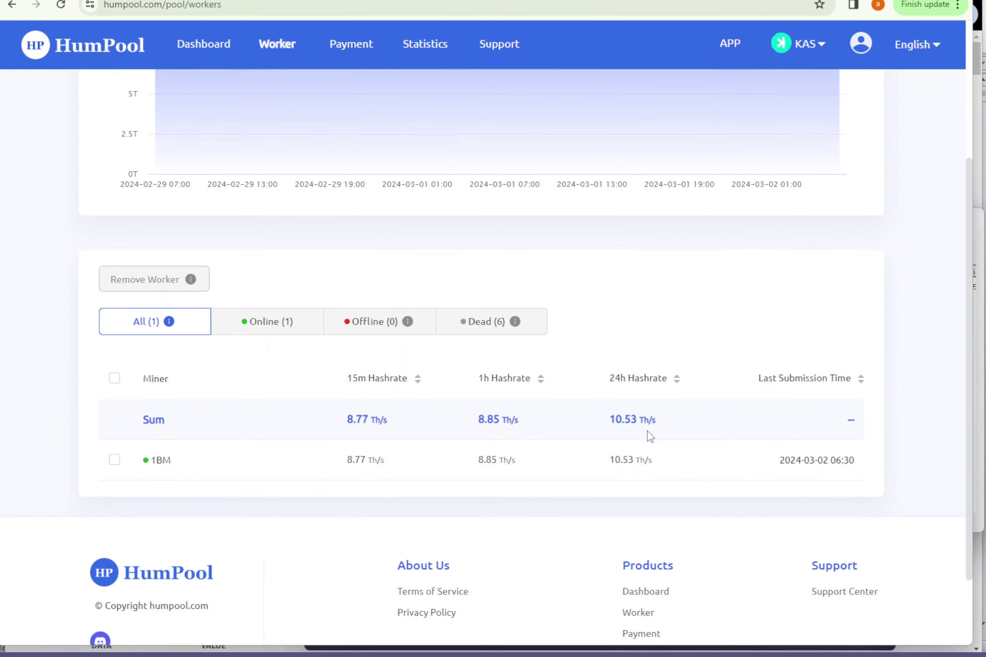
pyautogui.scroll(6, 650, 438)
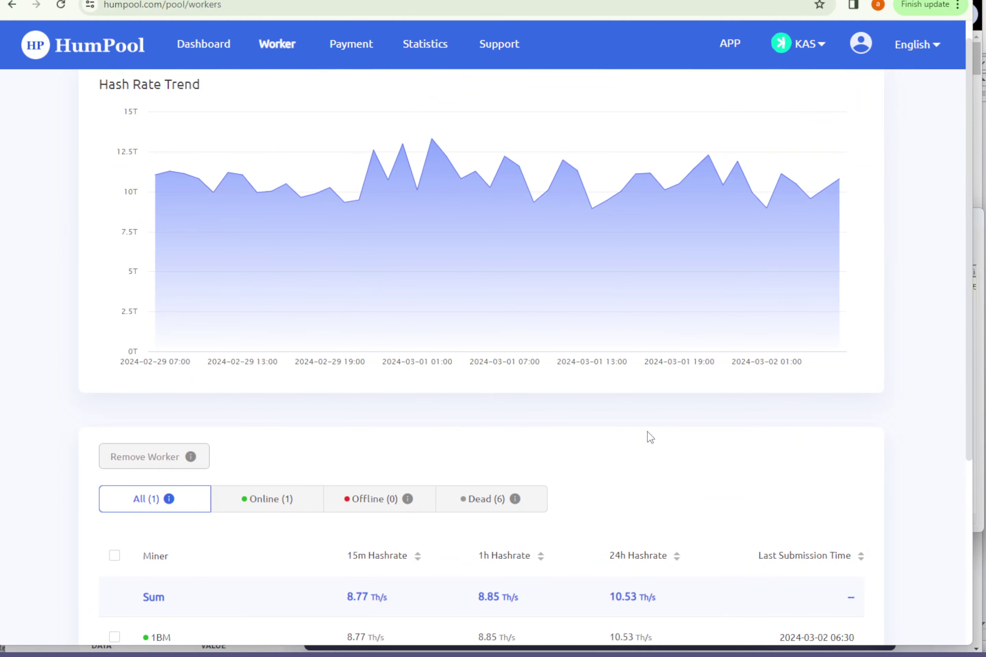
pyautogui.scroll(-2, 650, 436)
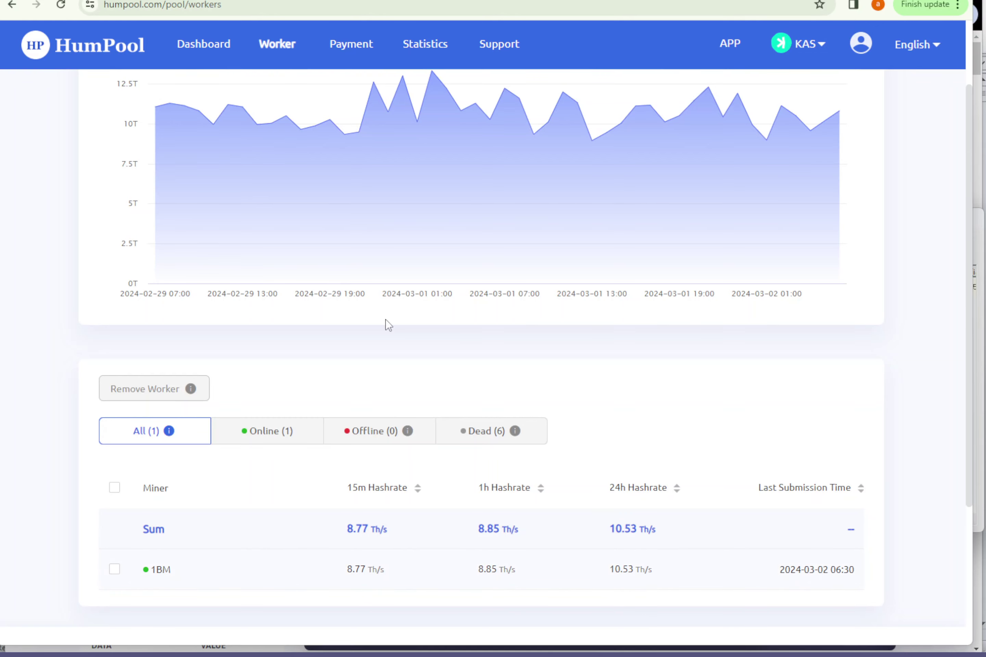
# - Return to the Miner Console status page and scroll to the chain Voltage column and 3471 W power
pyautogui.hotkey('ctrl', 'Tab')
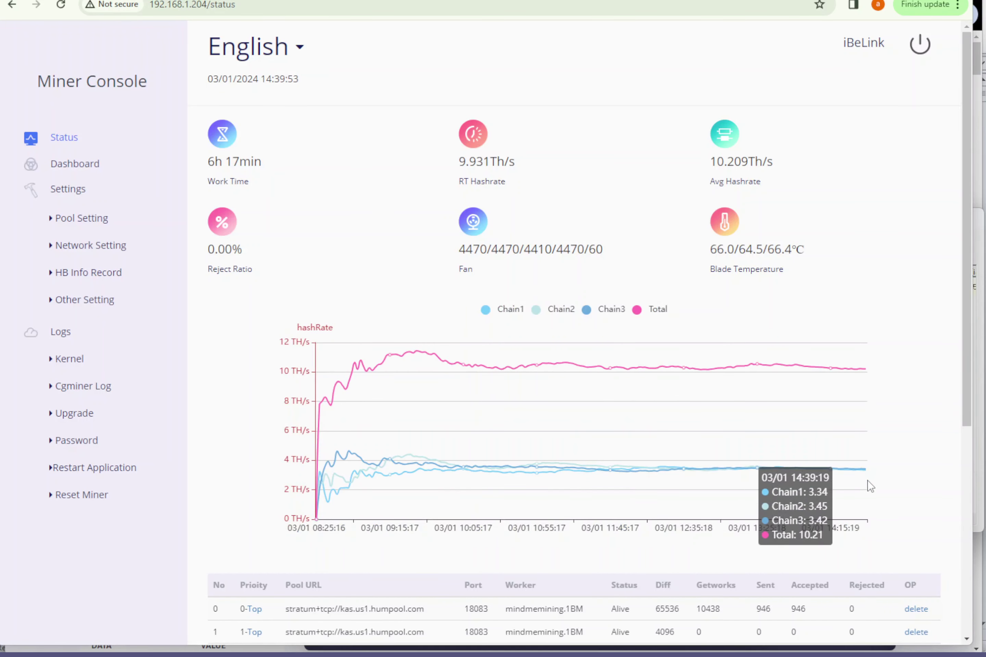
pyautogui.scroll(-6, 869, 486)
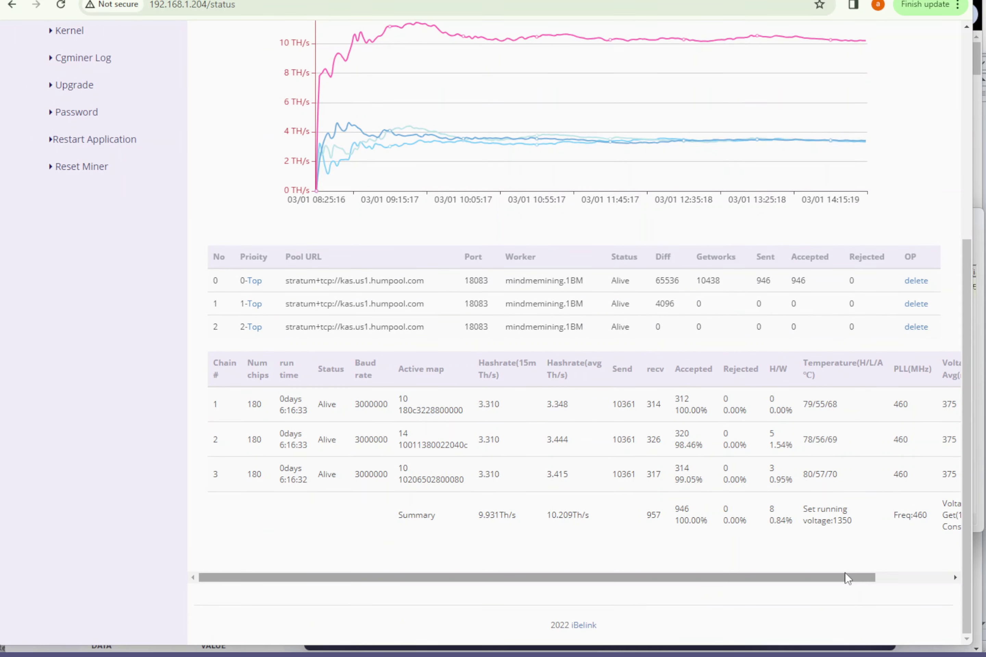
pyautogui.moveTo(846, 578); pyautogui.dragTo(931, 579)
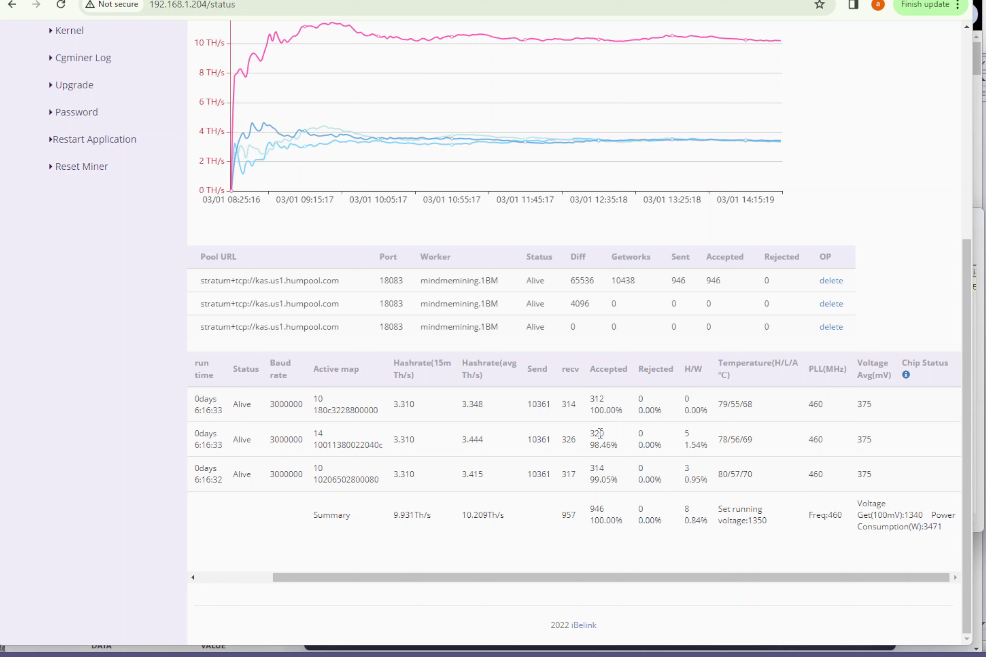
# - Open the per-chip ASIC status grid from the Chip Status info icon
pyautogui.click(906, 376)
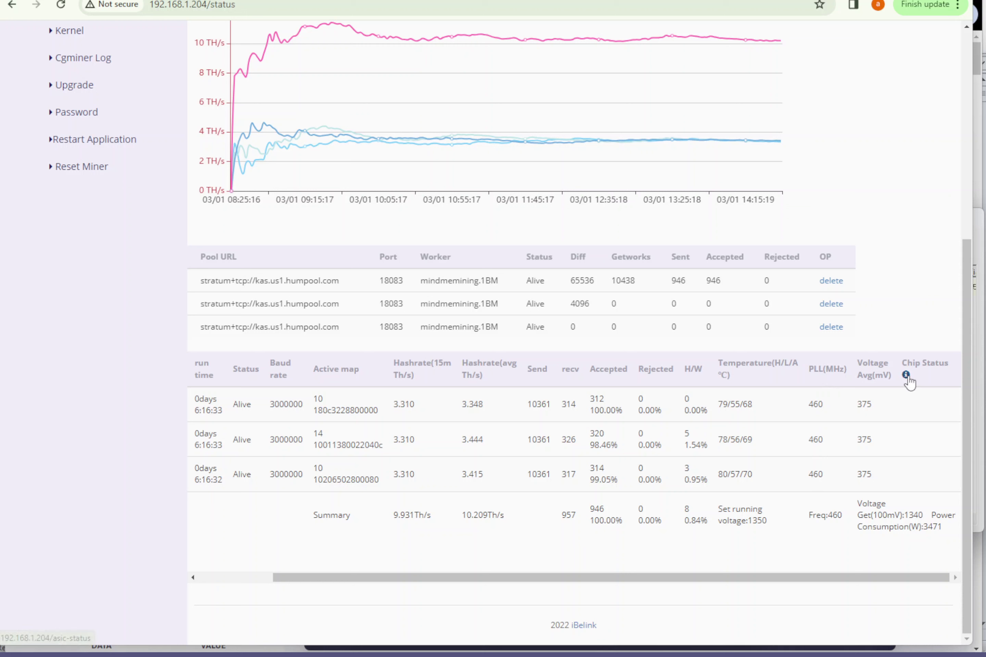
pyautogui.scroll(-8, 679, 366)
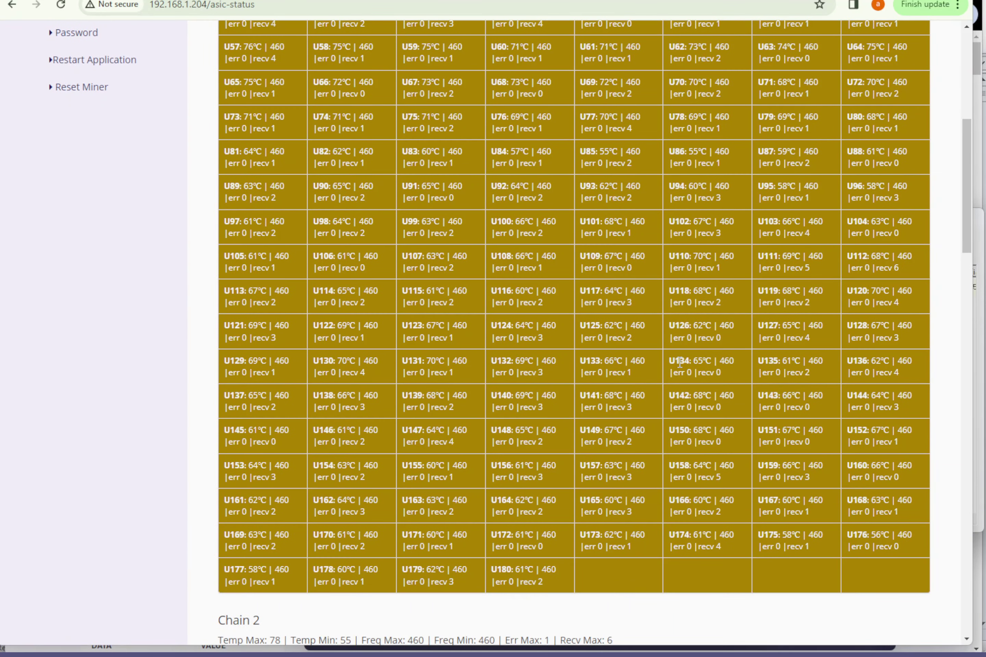
pyautogui.scroll(8, 679, 361)
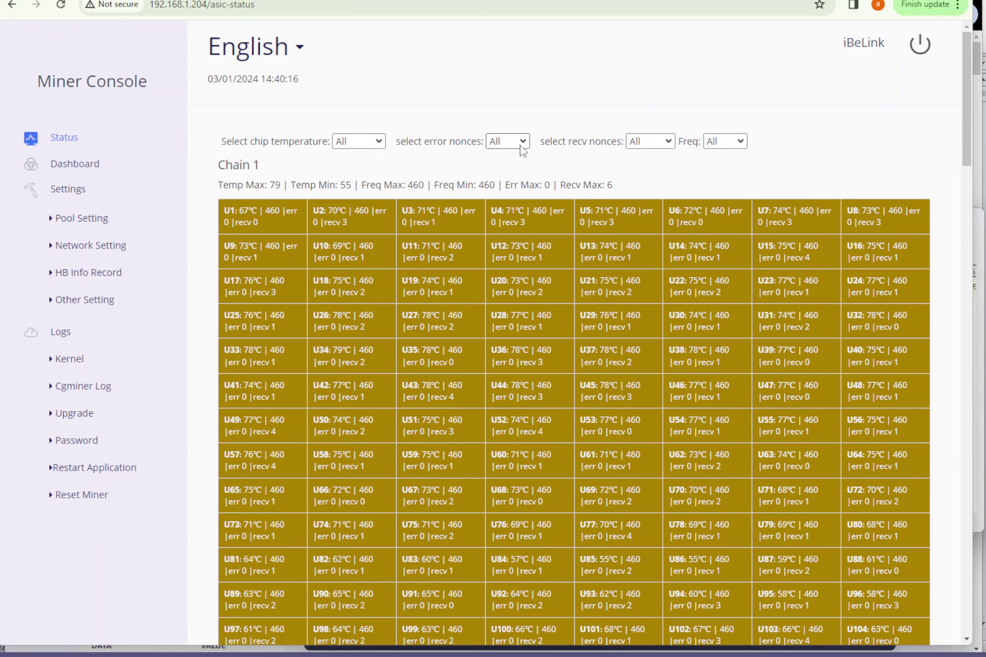
# - Filter the chip grids to error nonces <3 and scroll through all three chains
pyautogui.click(507, 142)
pyautogui.click(500, 251)
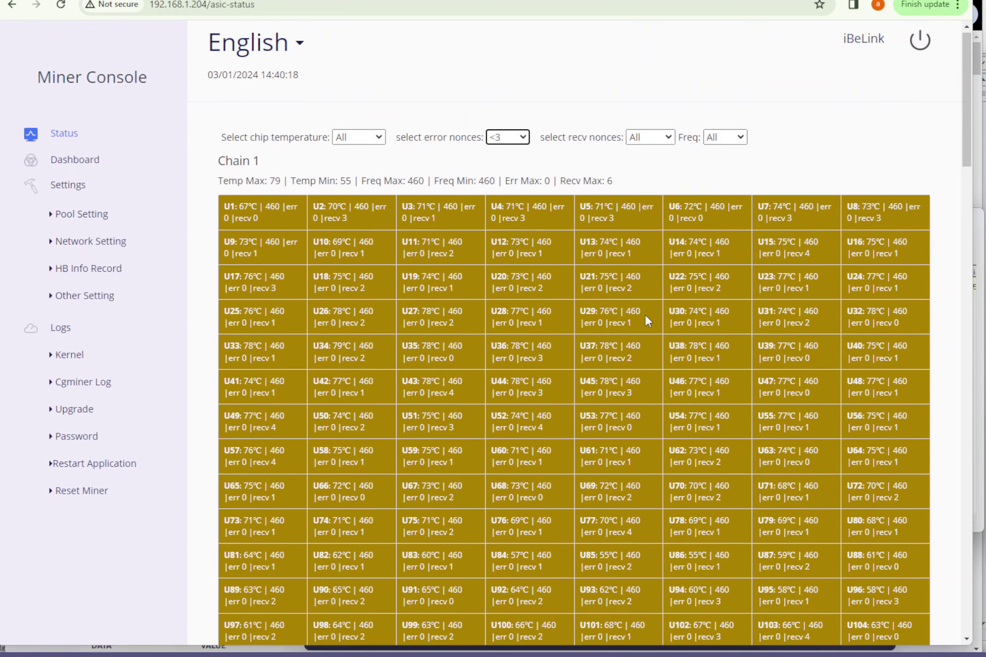
pyautogui.scroll(-20, 645, 314)
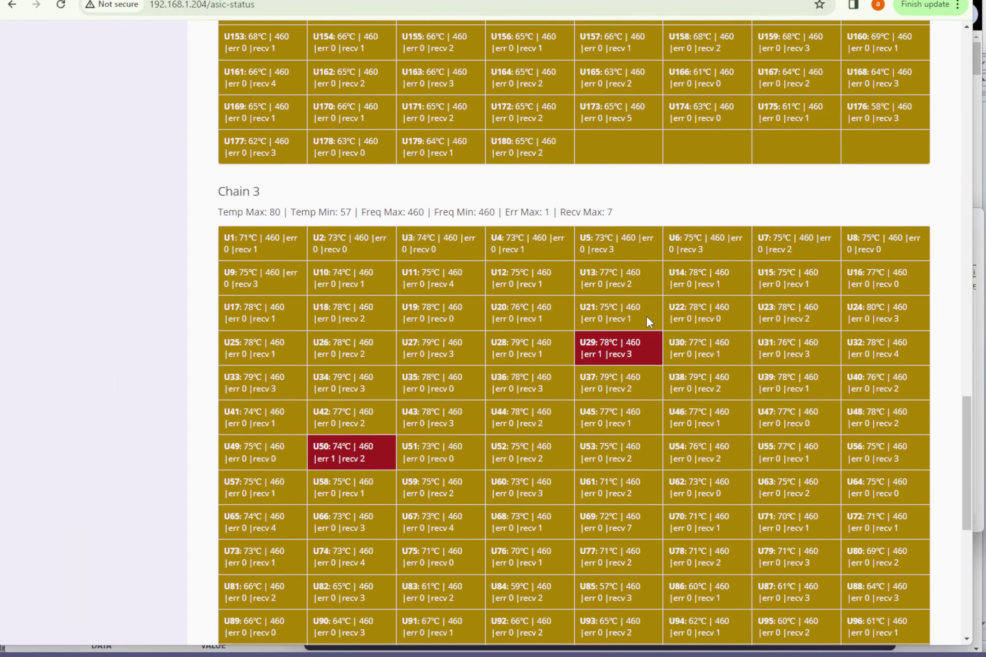
pyautogui.scroll(-10, 647, 321)
pyautogui.scroll(10, 647, 316)
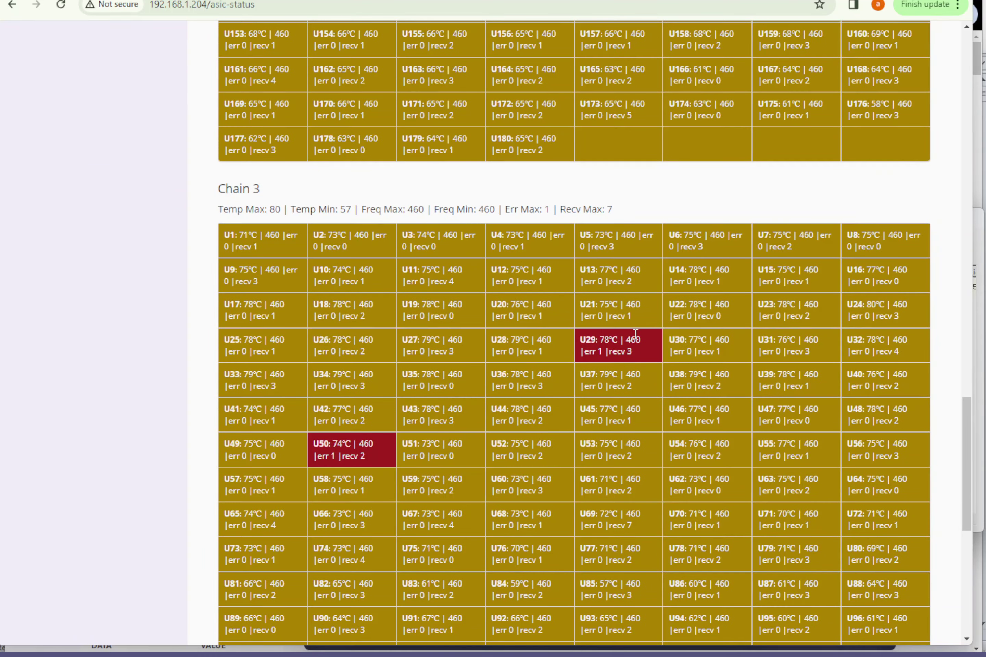
pyautogui.scroll(8, 643, 314)
pyautogui.scroll(-3, 645, 312)
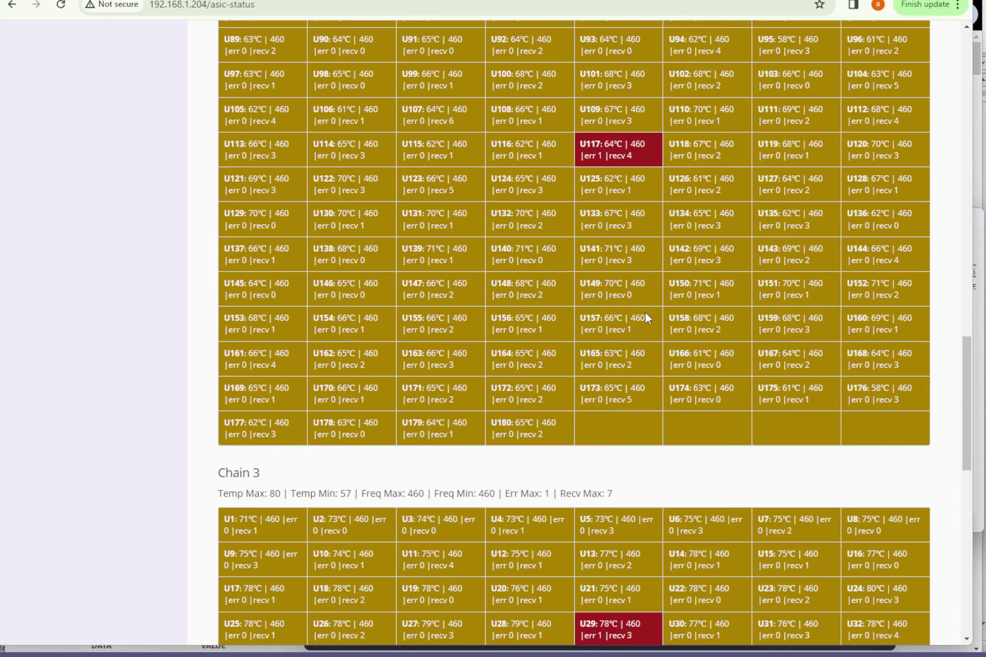
pyautogui.scroll(12, 645, 314)
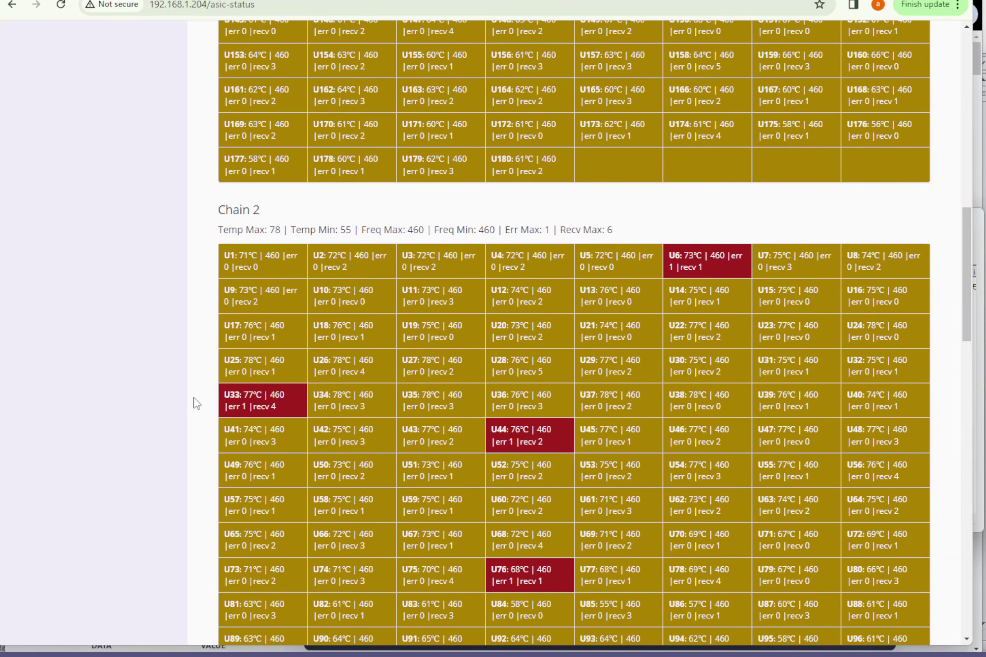
pyautogui.scroll(15, 747, 533)
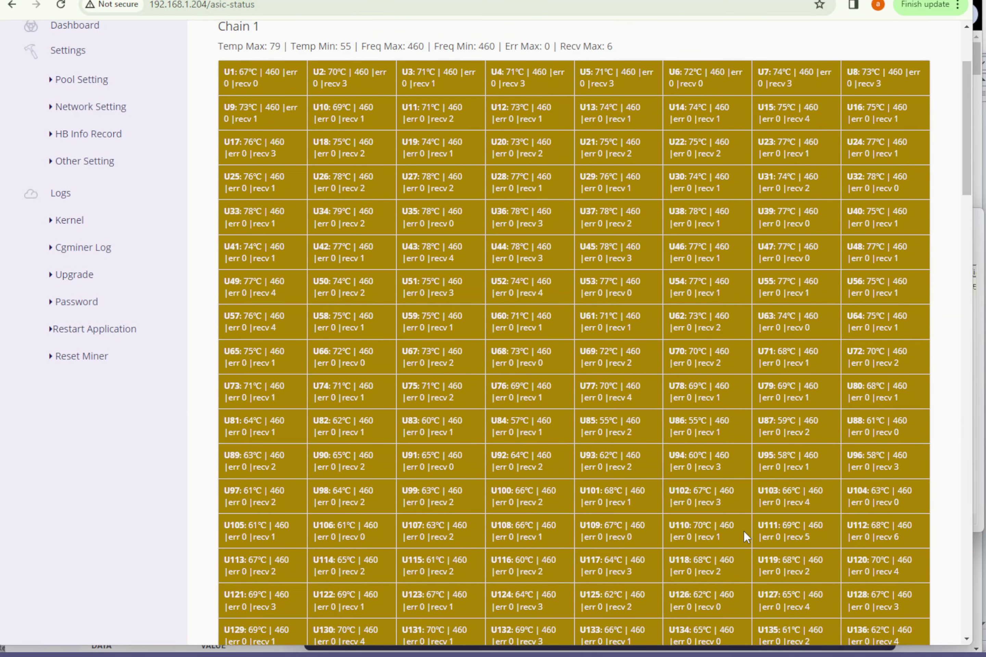
pyautogui.scroll(-5, 743, 531)
pyautogui.scroll(7, 632, 570)
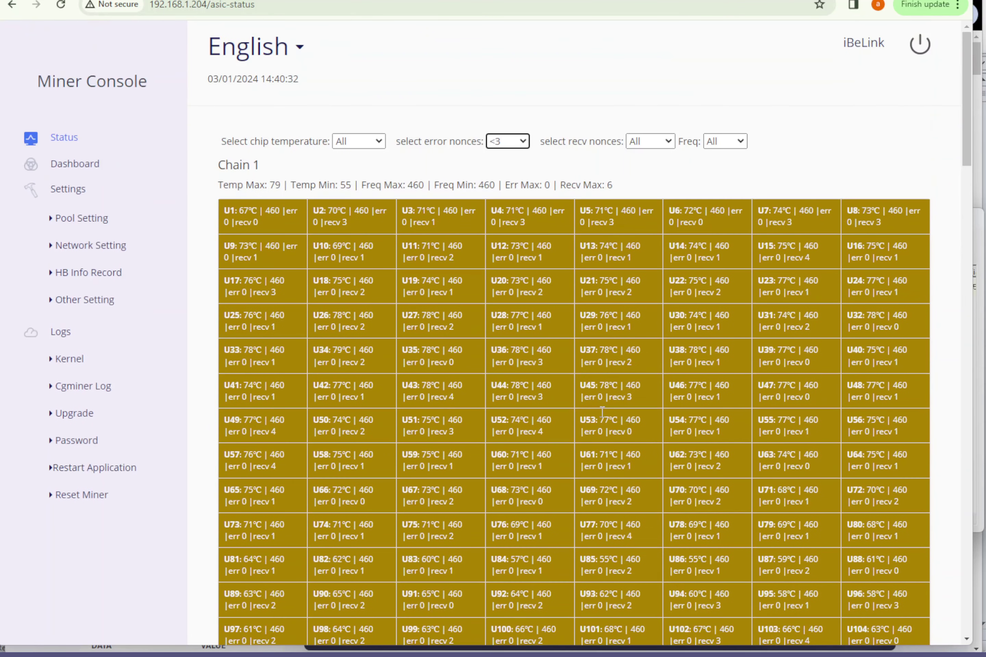
# - Filter the chip grid to chips at 80°C or hotter and scroll through the results
pyautogui.click(372, 147)
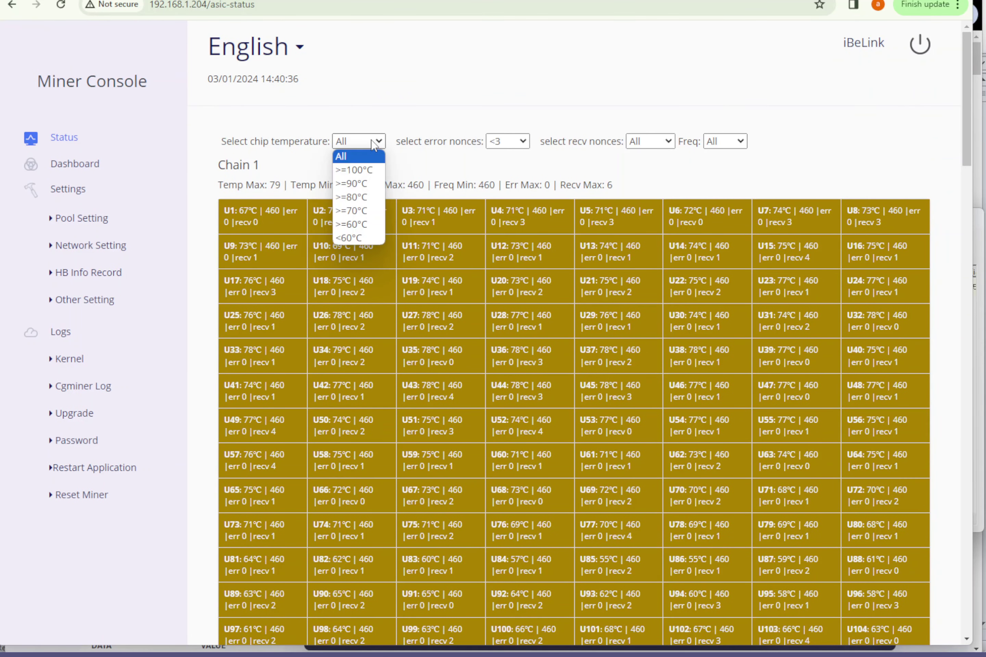
pyautogui.click(358, 197)
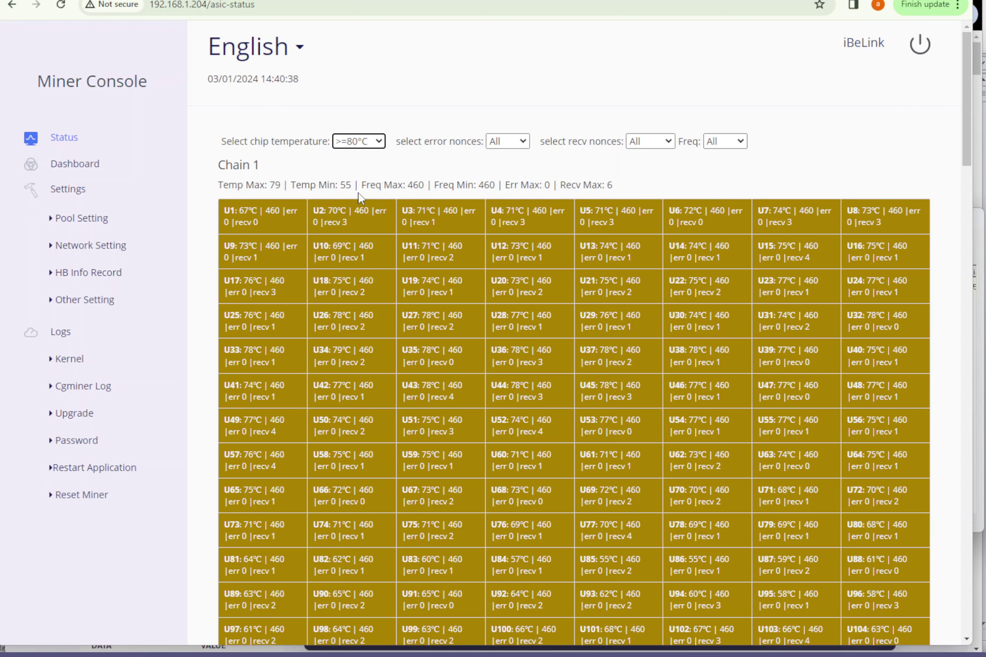
pyautogui.scroll(-20, 512, 325)
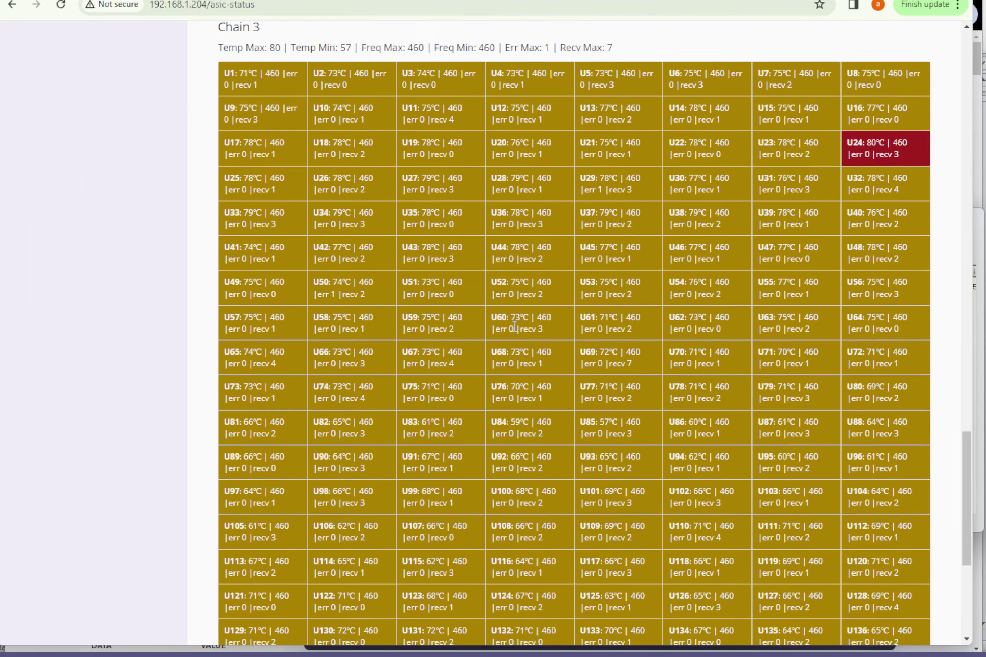
pyautogui.scroll(2, 514, 324)
pyautogui.scroll(-15, 637, 440)
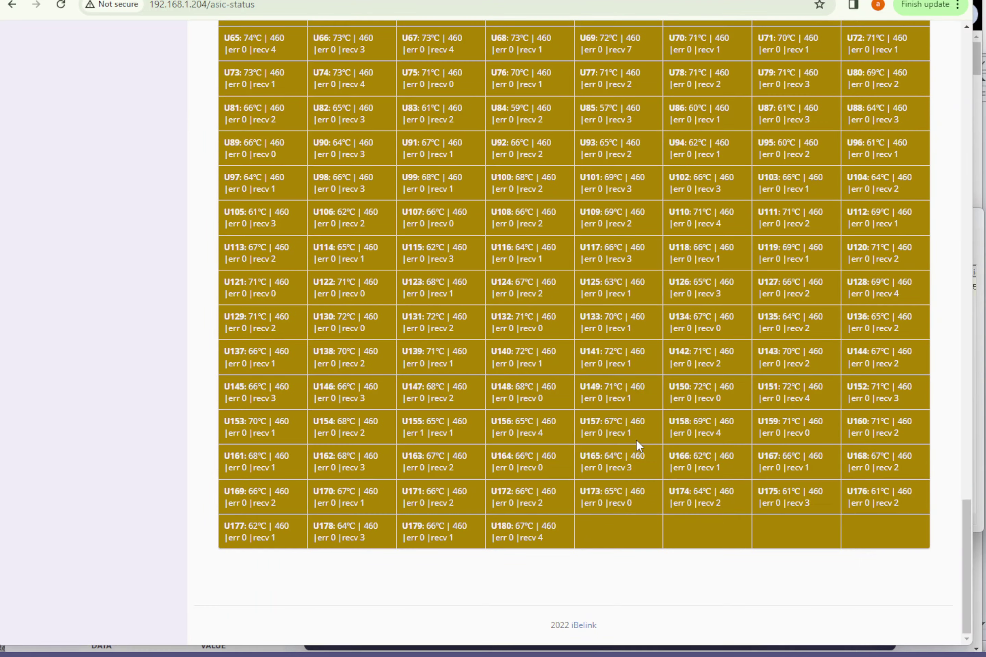
pyautogui.scroll(20, 638, 444)
pyautogui.scroll(6, 638, 444)
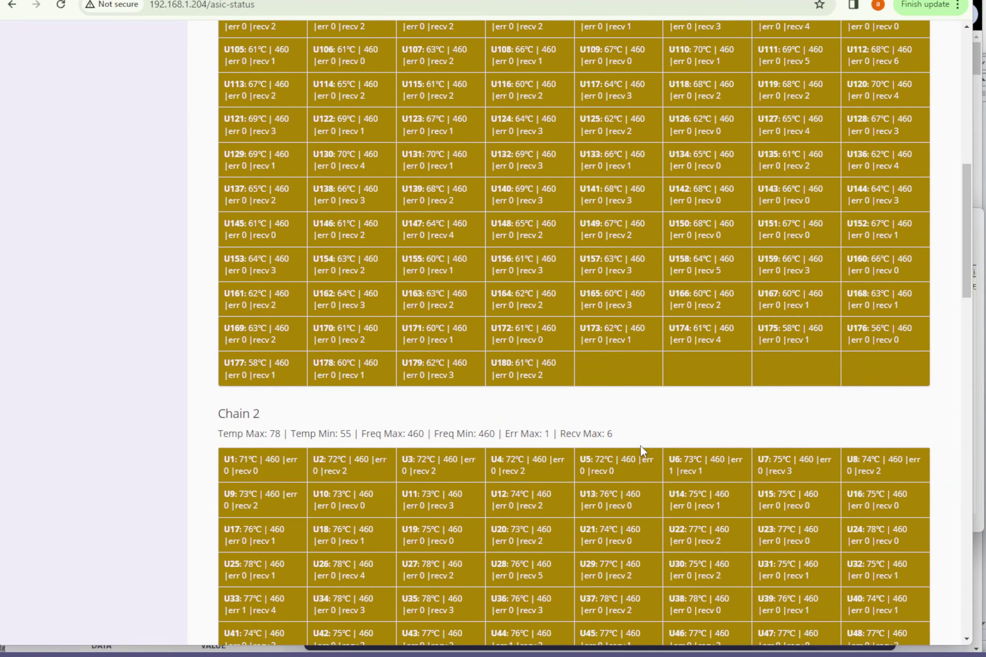
pyautogui.scroll(14, 641, 444)
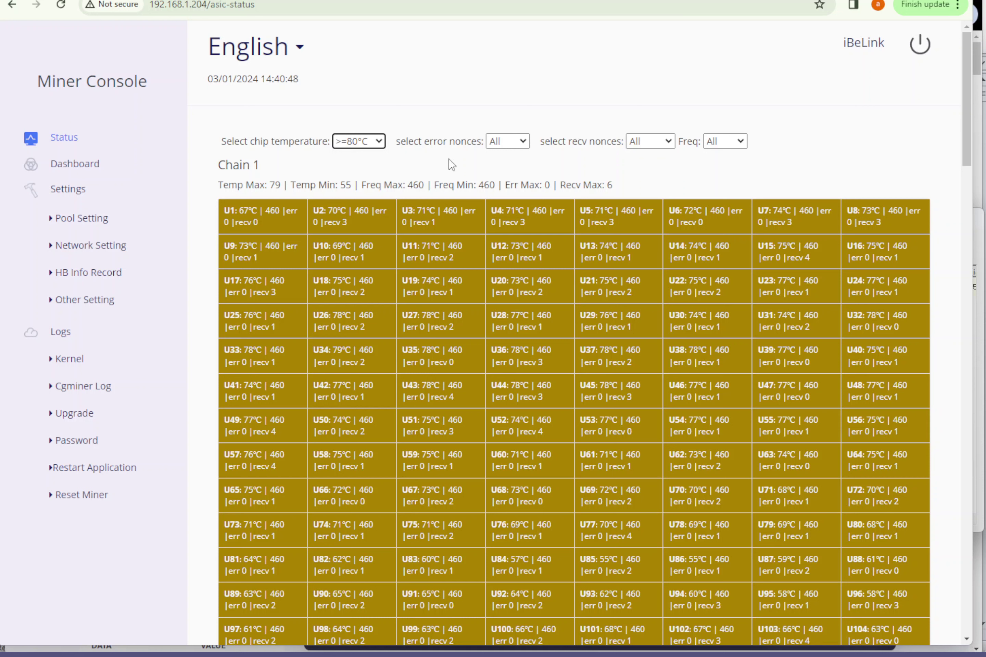
# - Filter chips to 50 or more received nonces and try the frequency filter >460
pyautogui.click(648, 148)
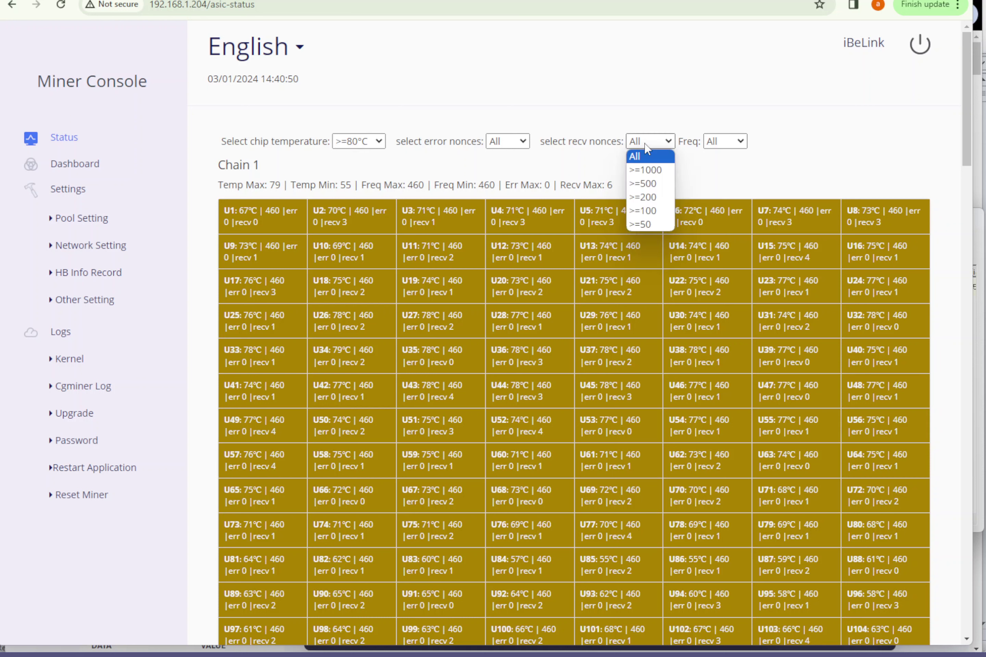
pyautogui.click(651, 229)
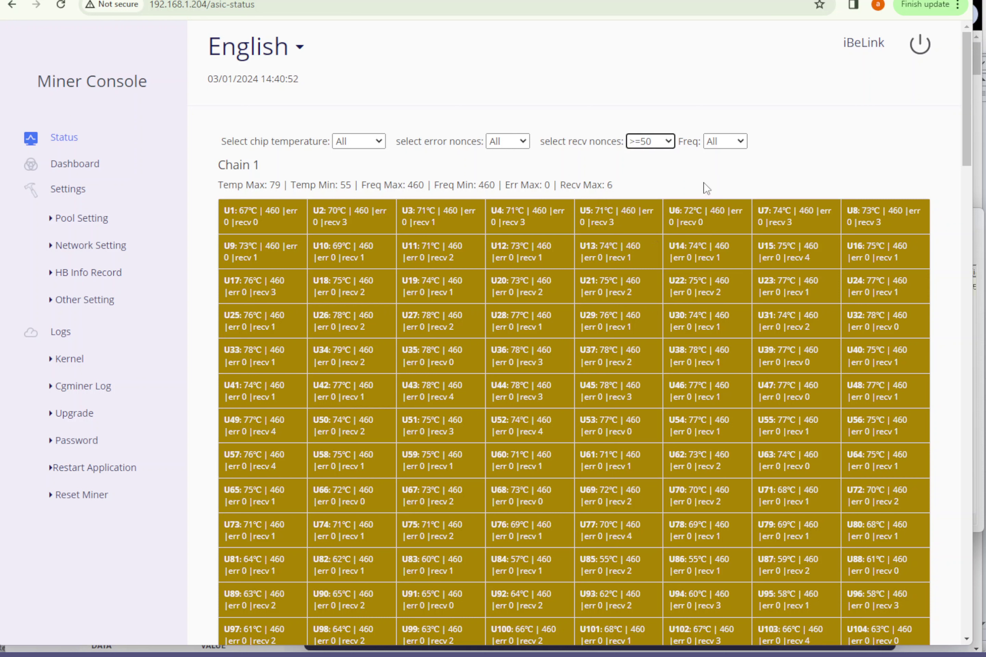
pyautogui.click(730, 143)
pyautogui.click(727, 167)
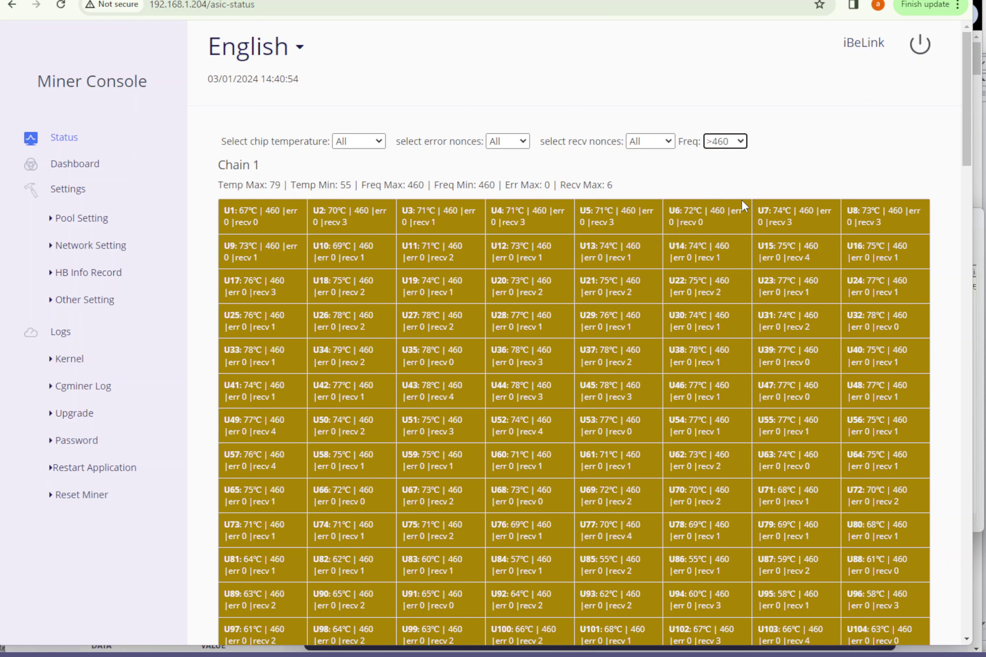
pyautogui.click(725, 141)
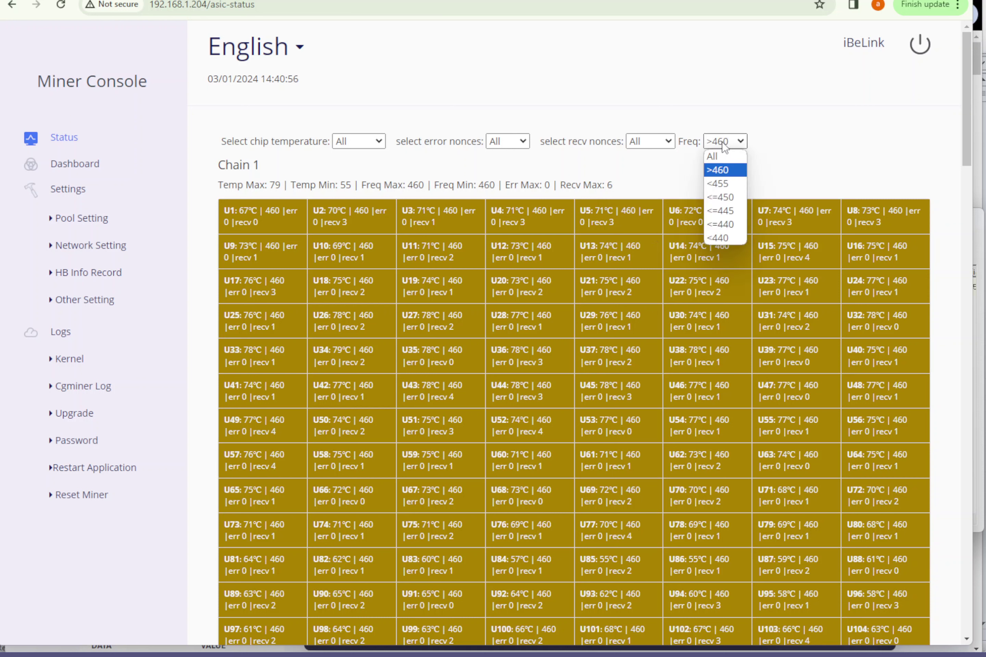
pyautogui.click(722, 167)
pyautogui.scroll(-20, 657, 357)
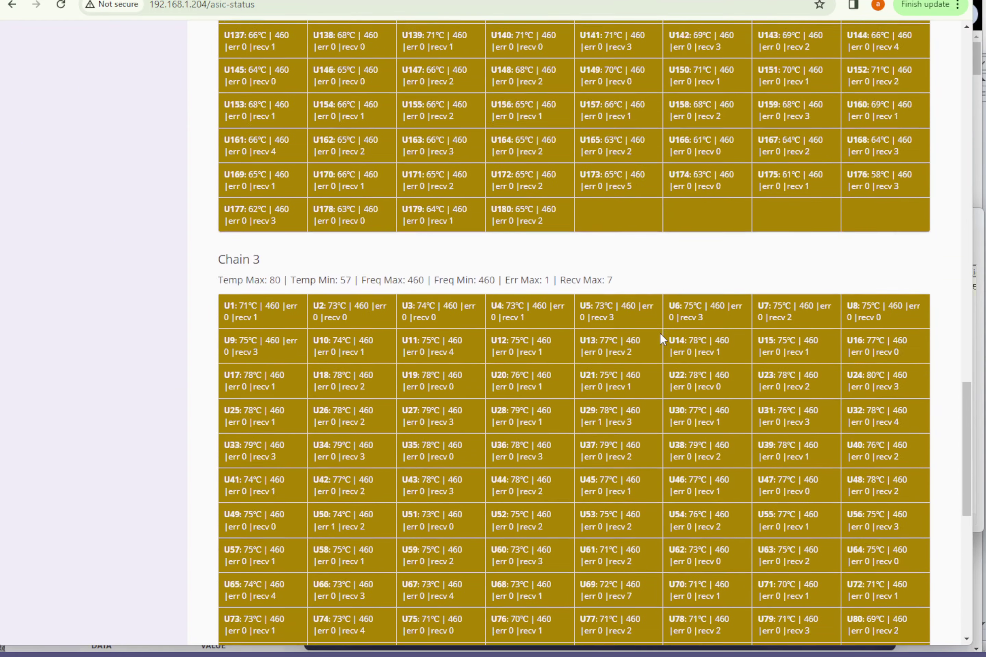
pyautogui.scroll(20, 660, 333)
# - Set the frequency filter to <455 and scroll through the chip grid
pyautogui.click(720, 145)
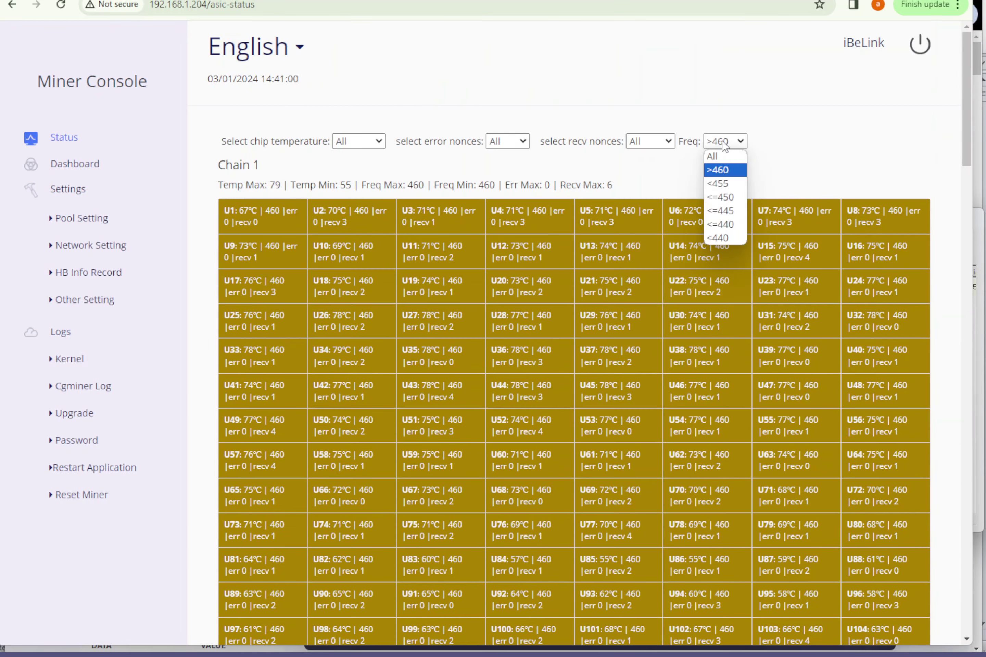
pyautogui.click(722, 144)
pyautogui.click(728, 146)
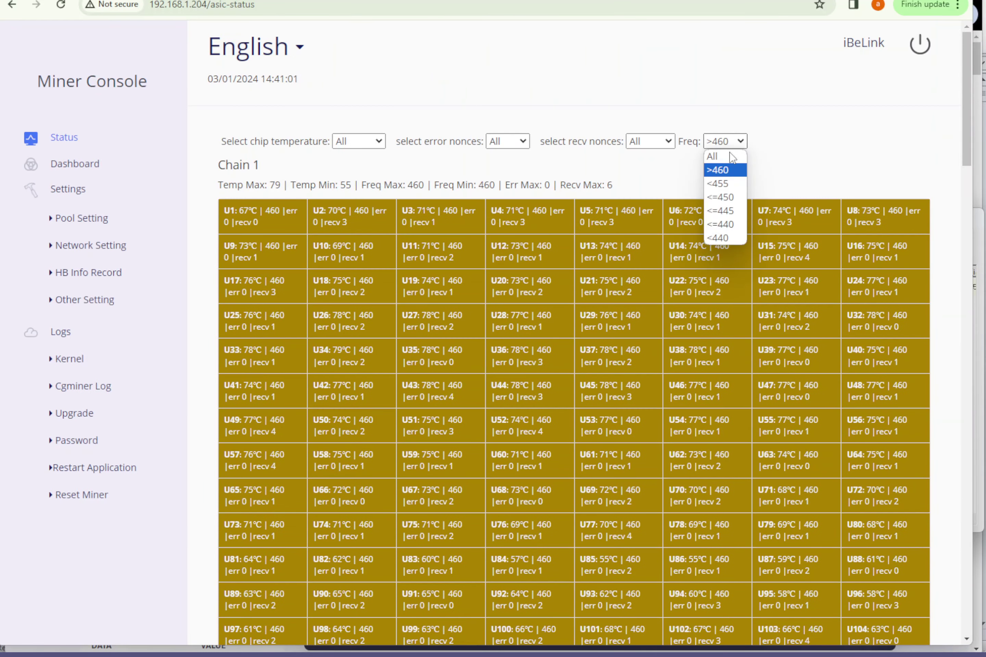
pyautogui.click(728, 184)
pyautogui.scroll(-20, 709, 264)
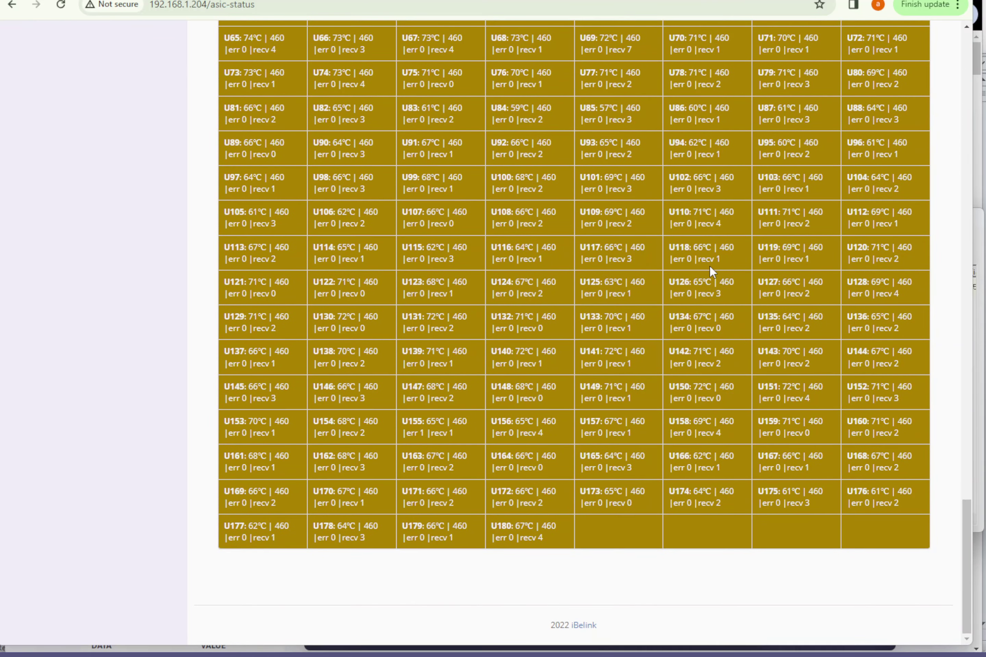
pyautogui.scroll(20, 529, 344)
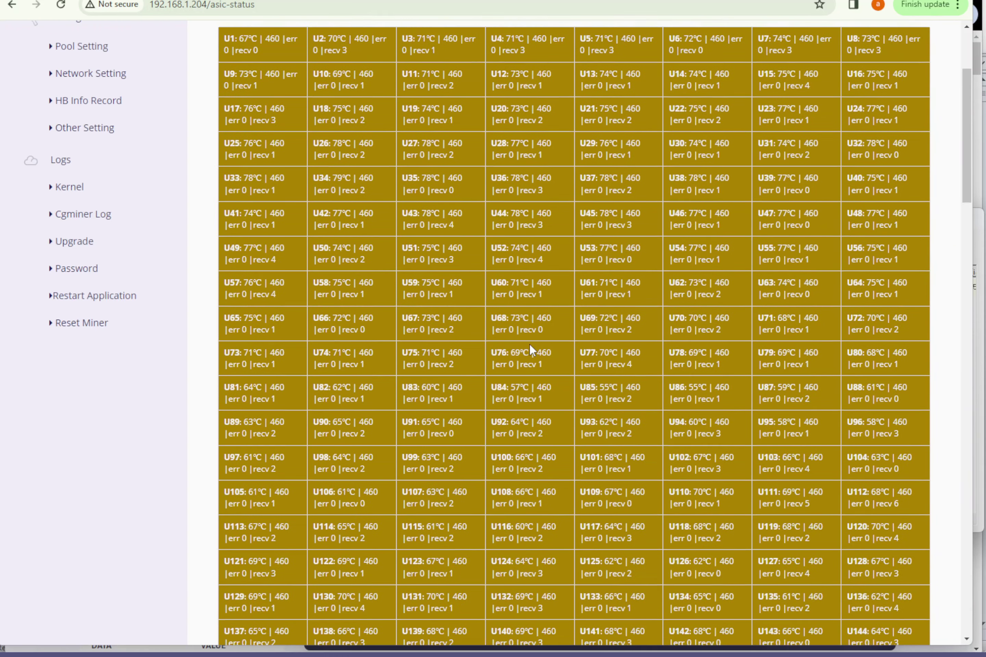
pyautogui.scroll(4, 529, 344)
# - Review HB Info Record's Performance mode (470 frequency, 1355 voltage), then go back to Status
pyautogui.click(83, 276)
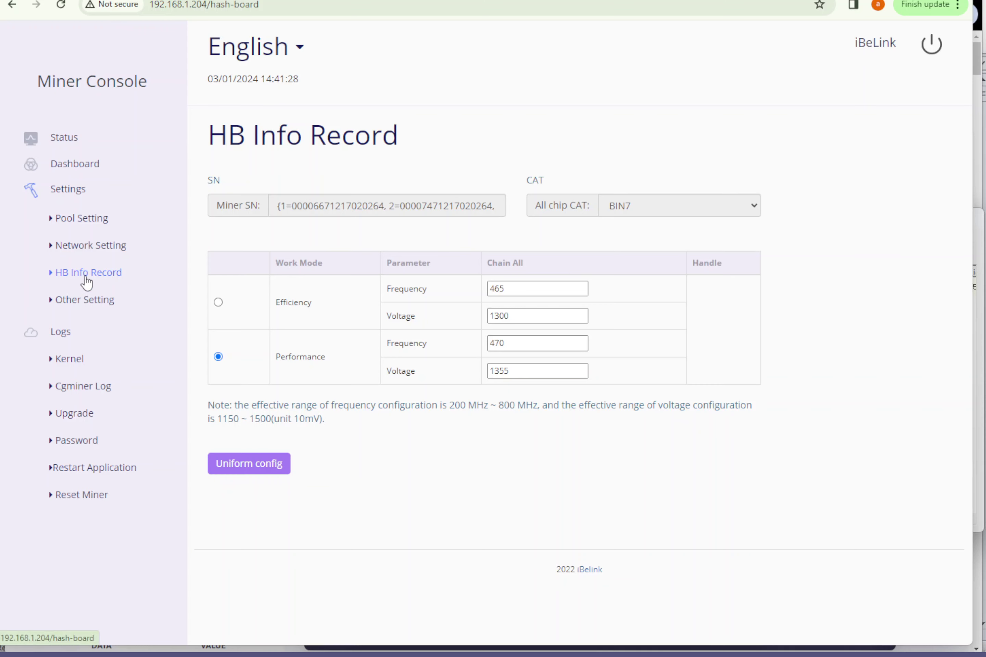
pyautogui.click(64, 140)
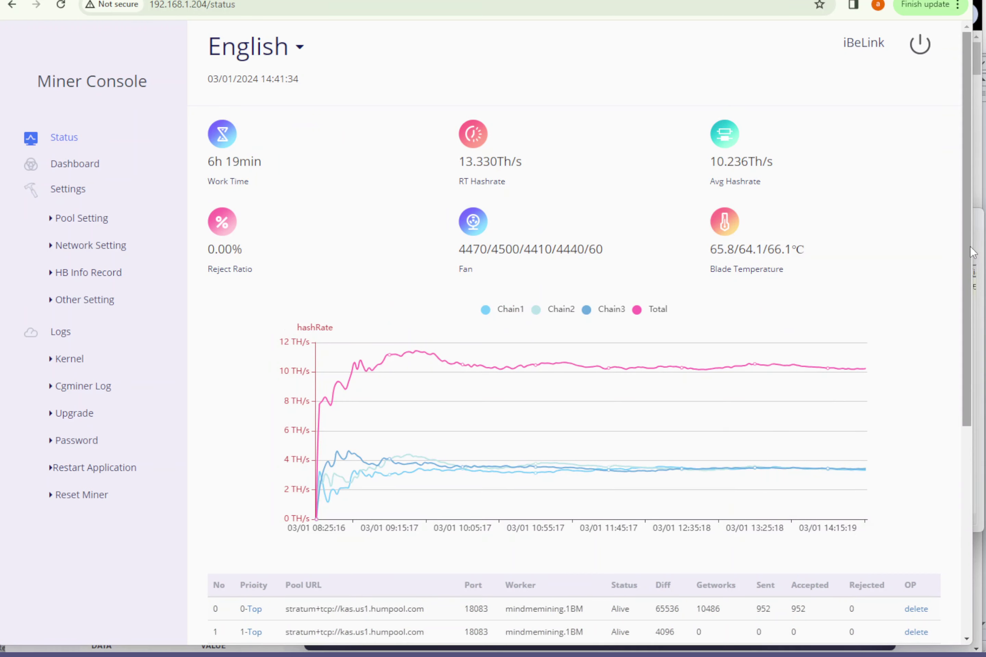
pyautogui.moveTo(971, 252); pyautogui.dragTo(978, 458)
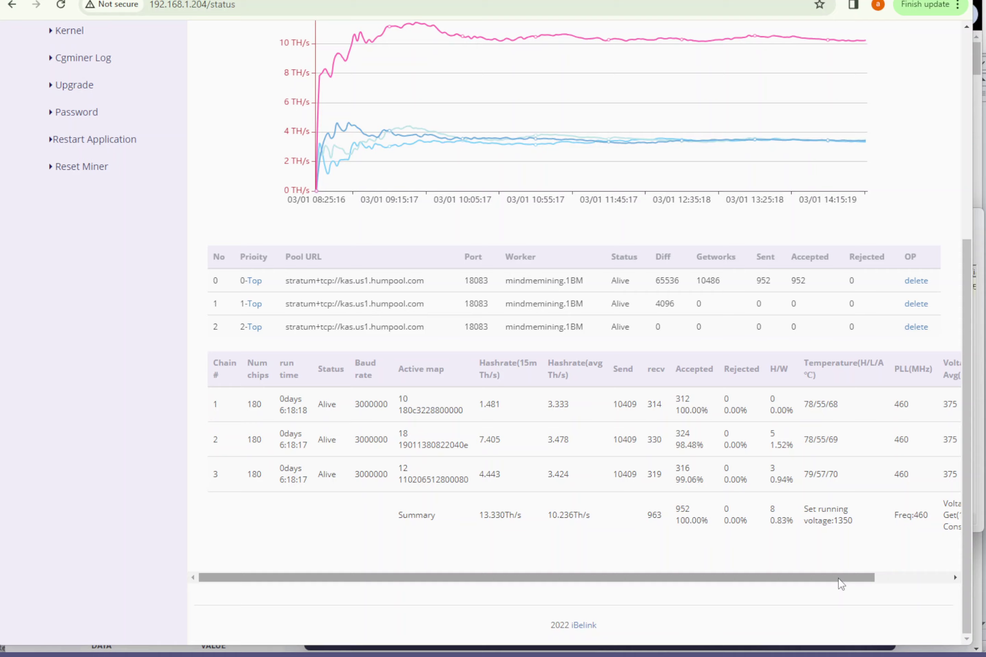
pyautogui.moveTo(839, 583); pyautogui.dragTo(958, 585)
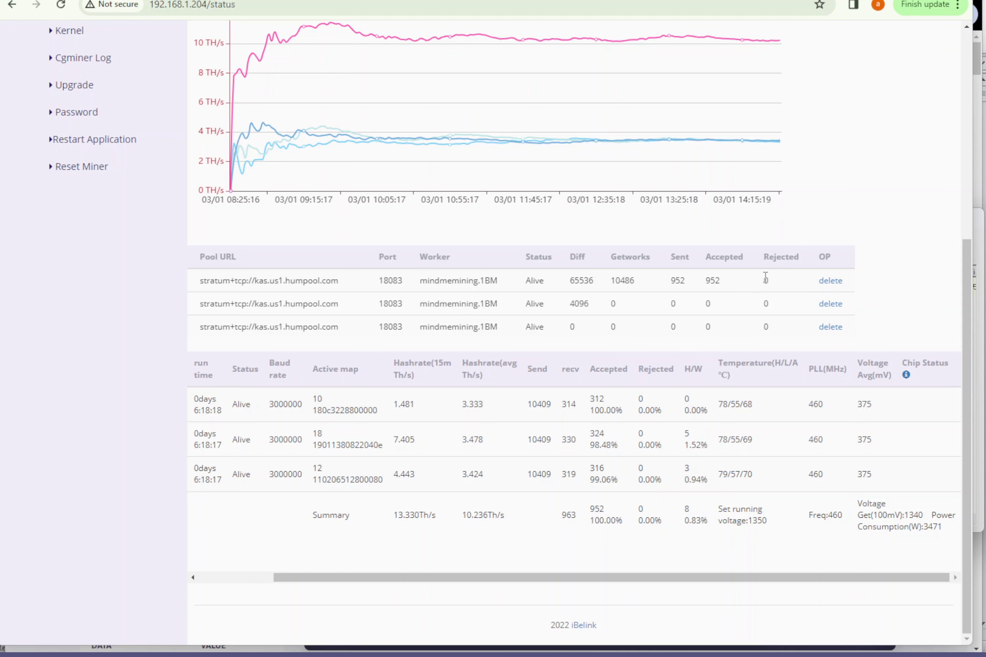
pyautogui.scroll(5, 466, 414)
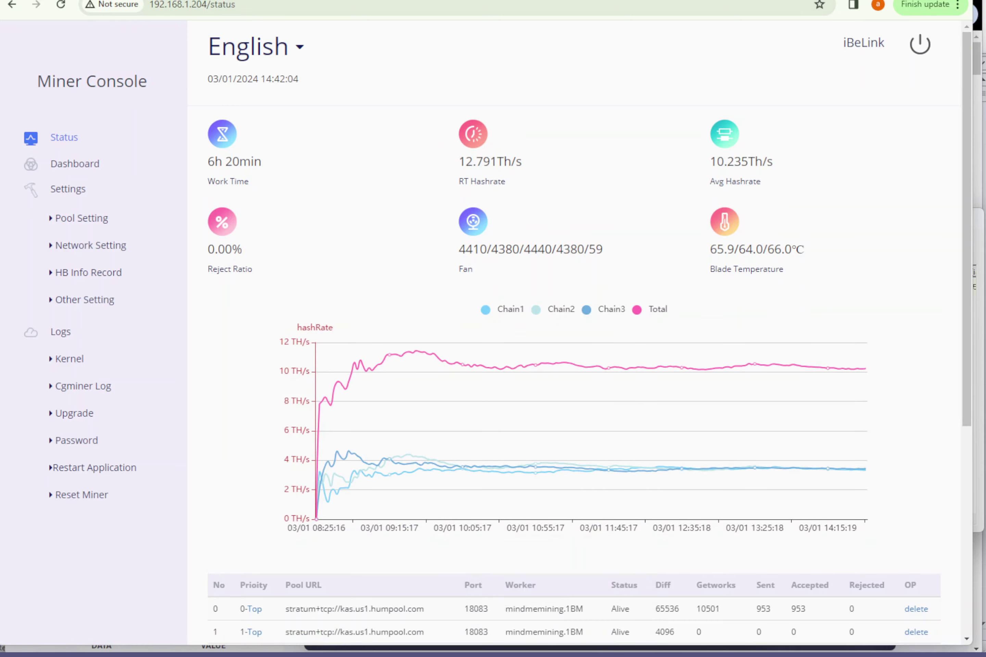
pyautogui.hotkey('ctrl', 't')
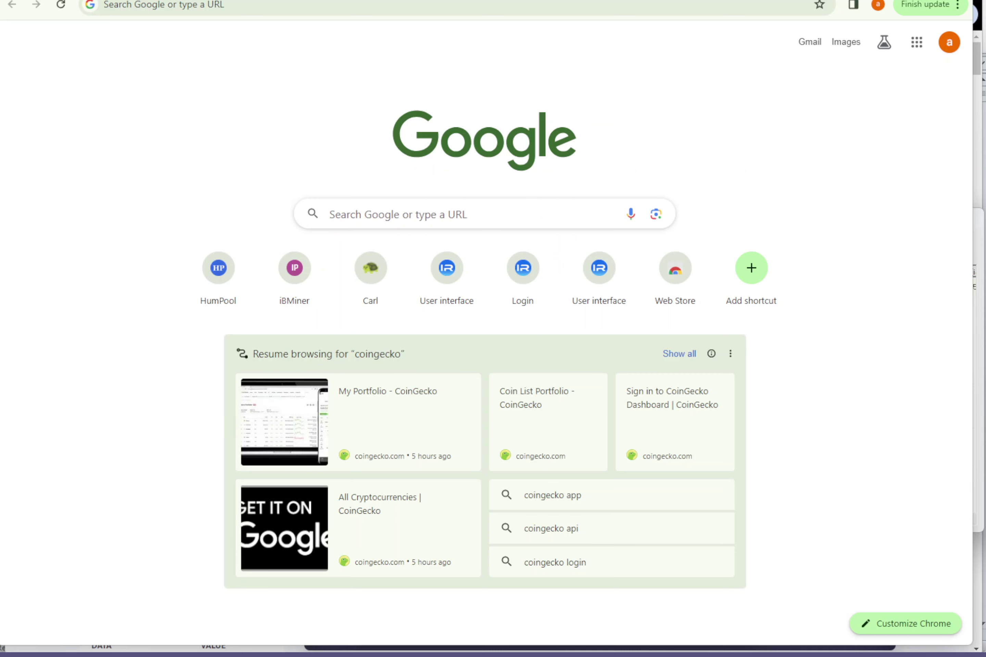
pyautogui.click(255, 4)
pyautogui.write('https://en.ibelink.com.hk/')
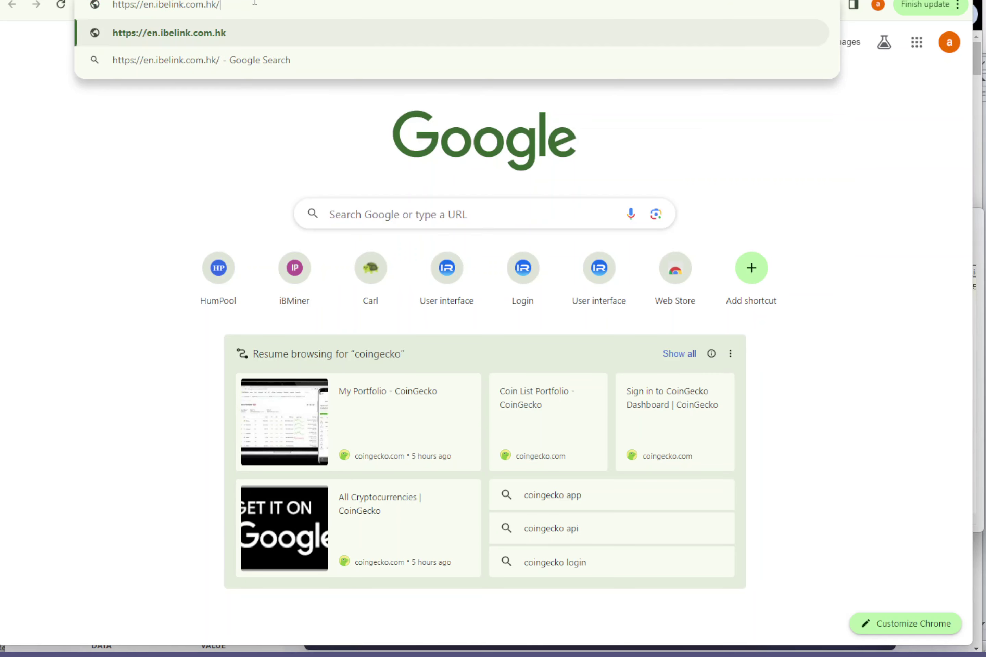
pyautogui.press('Return')
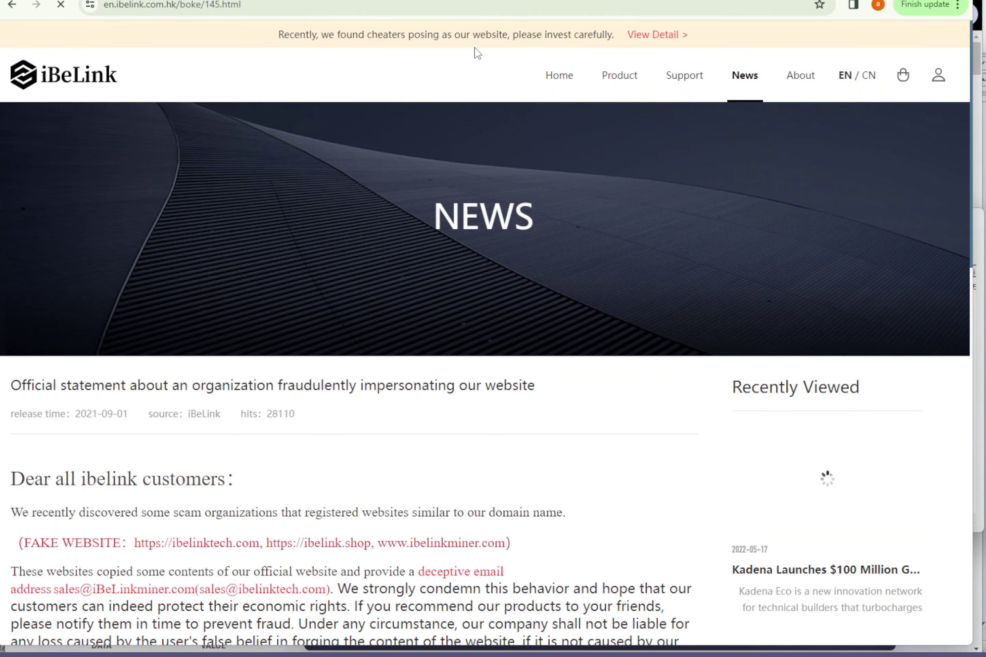
pyautogui.scroll(-8, 620, 172)
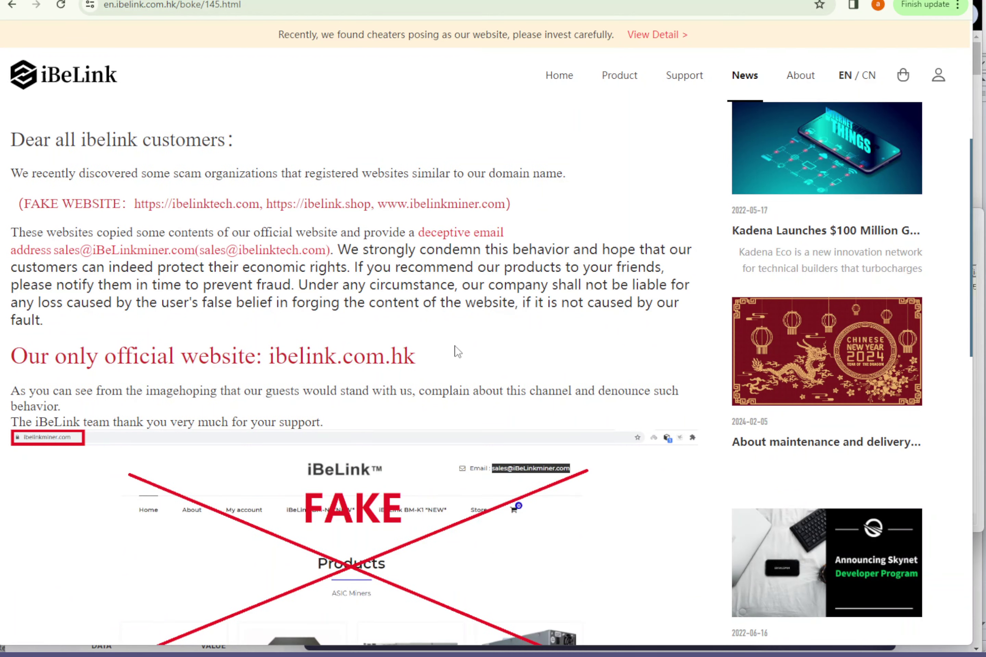
pyautogui.scroll(-3, 456, 351)
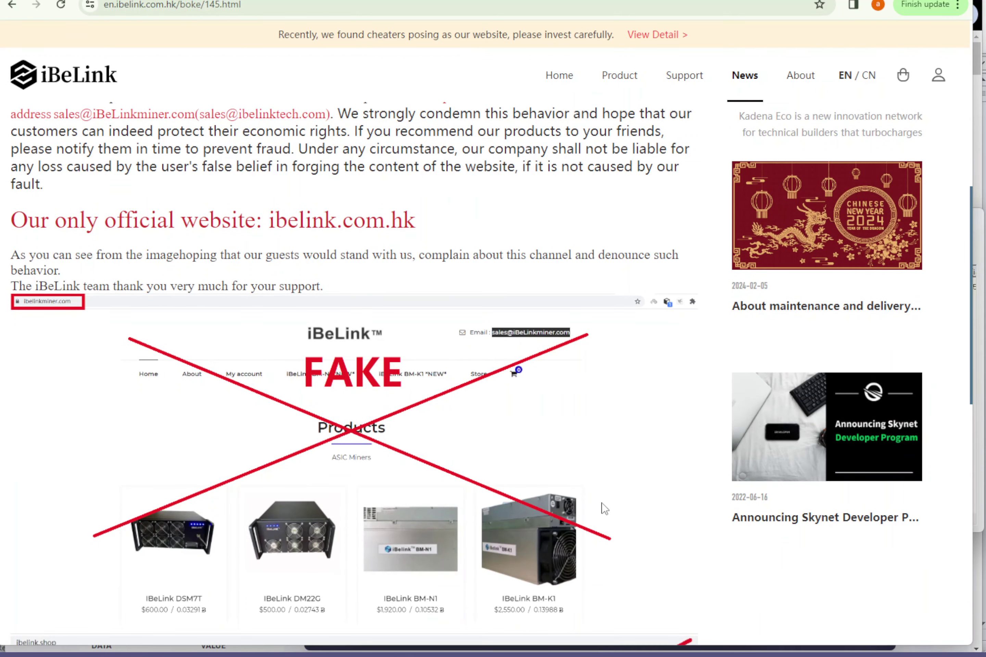
pyautogui.scroll(-12, 498, 494)
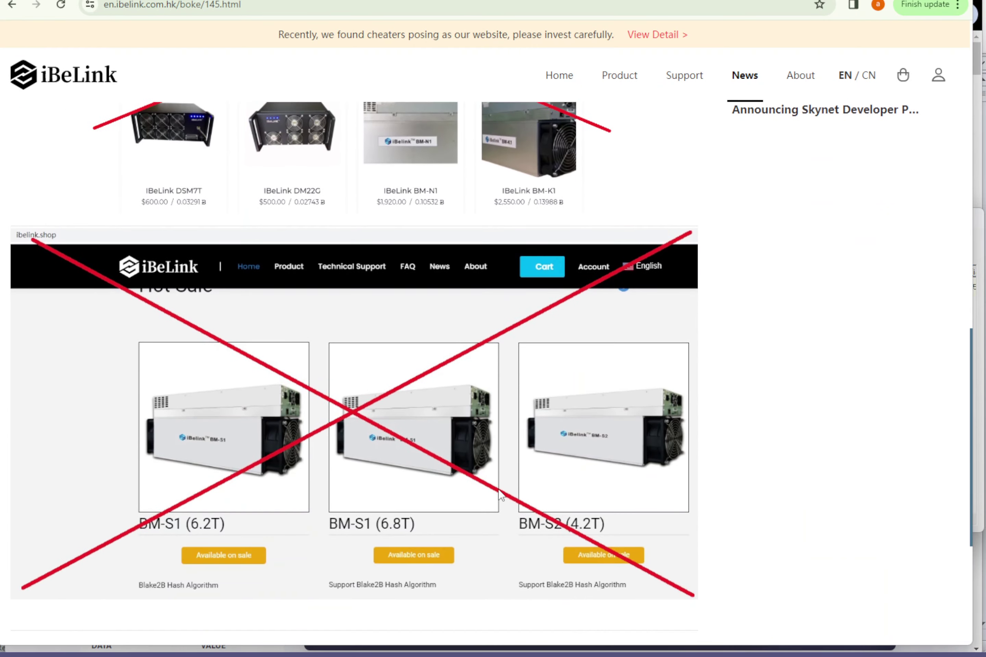
pyautogui.scroll(-3, 500, 487)
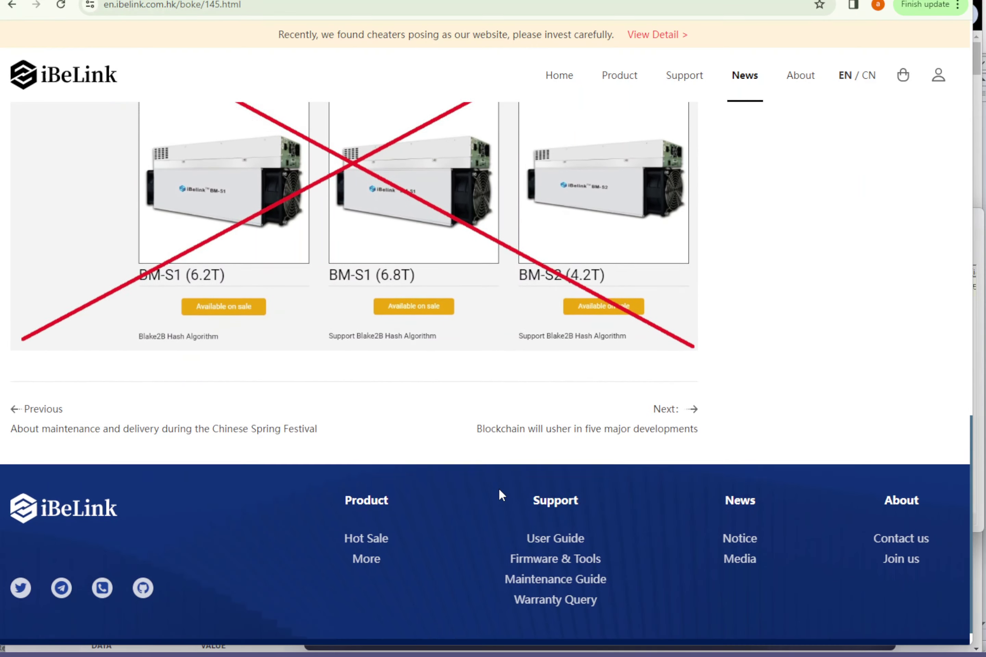
pyautogui.scroll(20, 500, 487)
pyautogui.scroll(5, 503, 494)
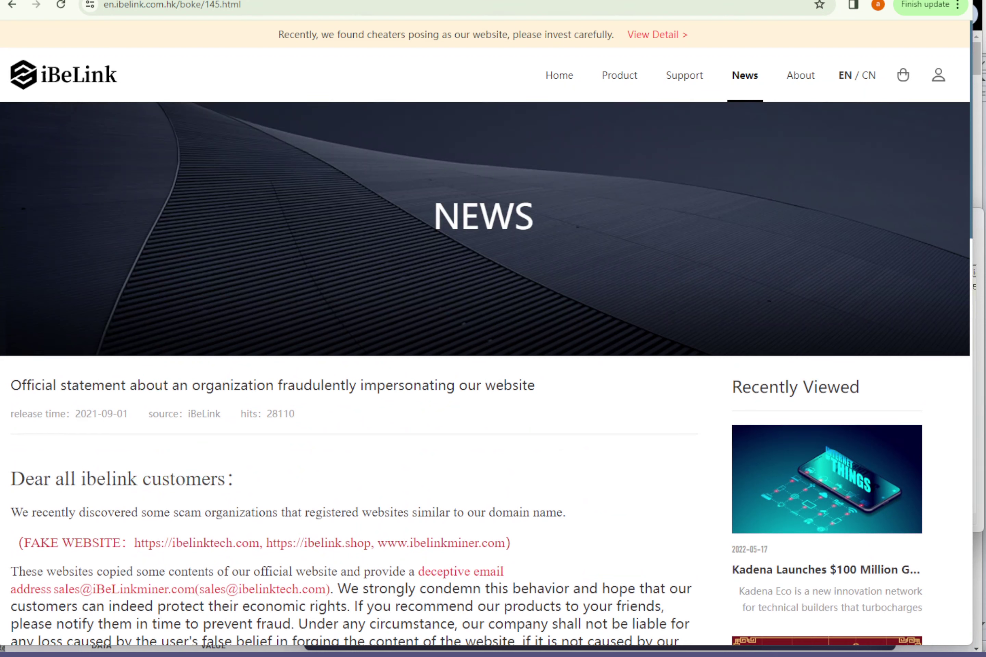
pyautogui.scroll(-1, 458, 322)
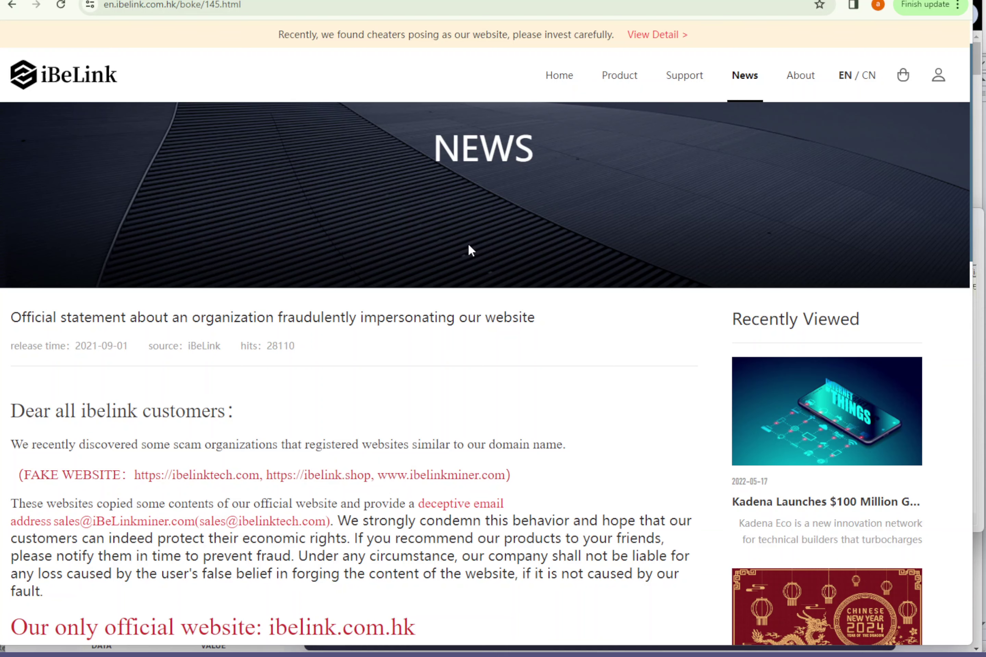
pyautogui.scroll(-15, 469, 245)
pyautogui.scroll(18, 473, 254)
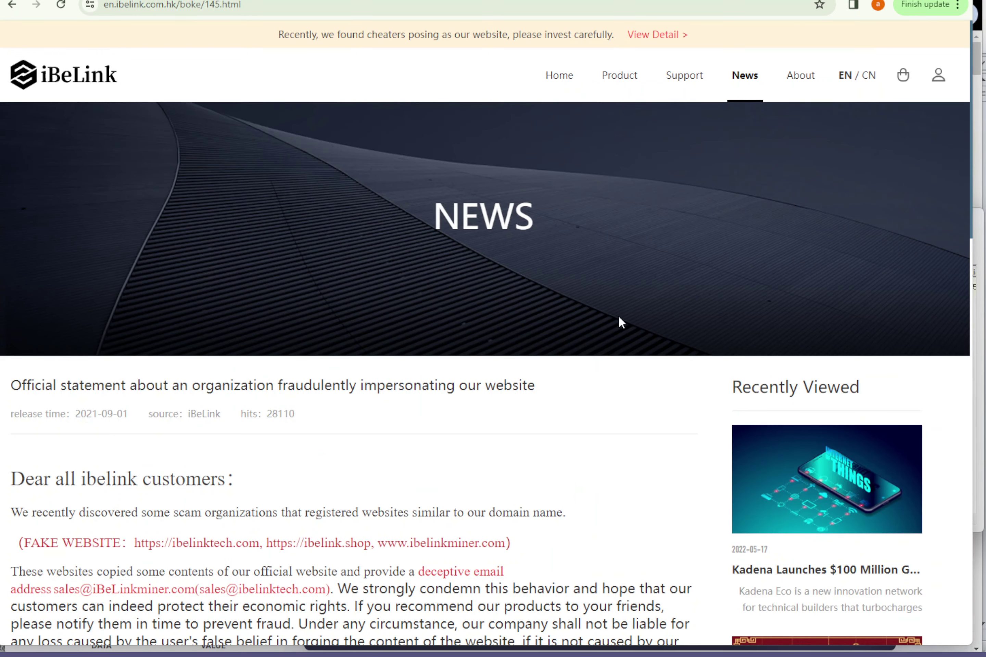
pyautogui.click(626, 78)
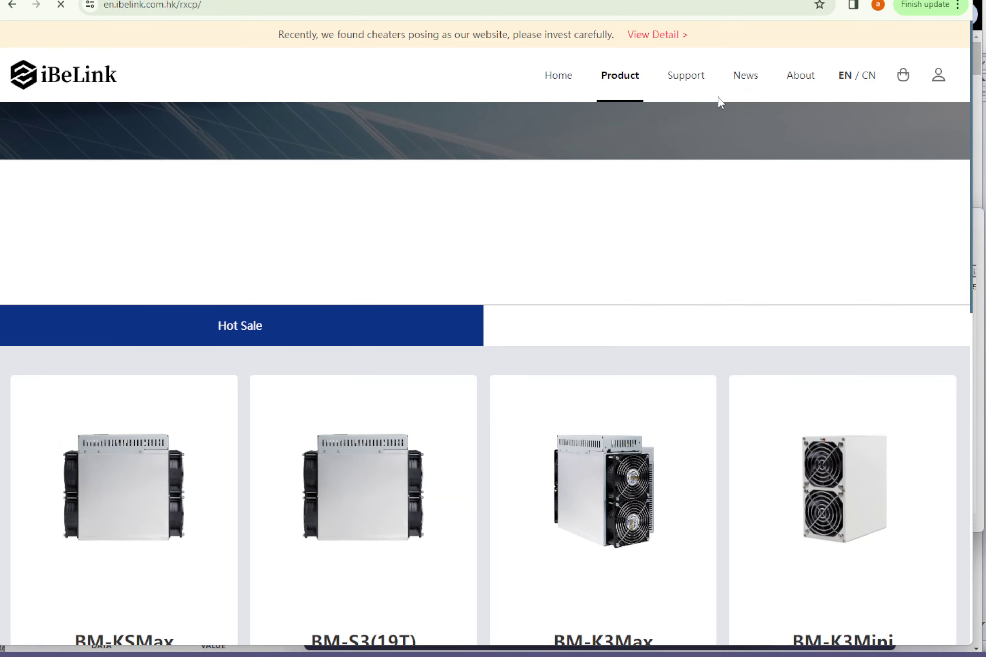
pyautogui.scroll(-8, 572, 153)
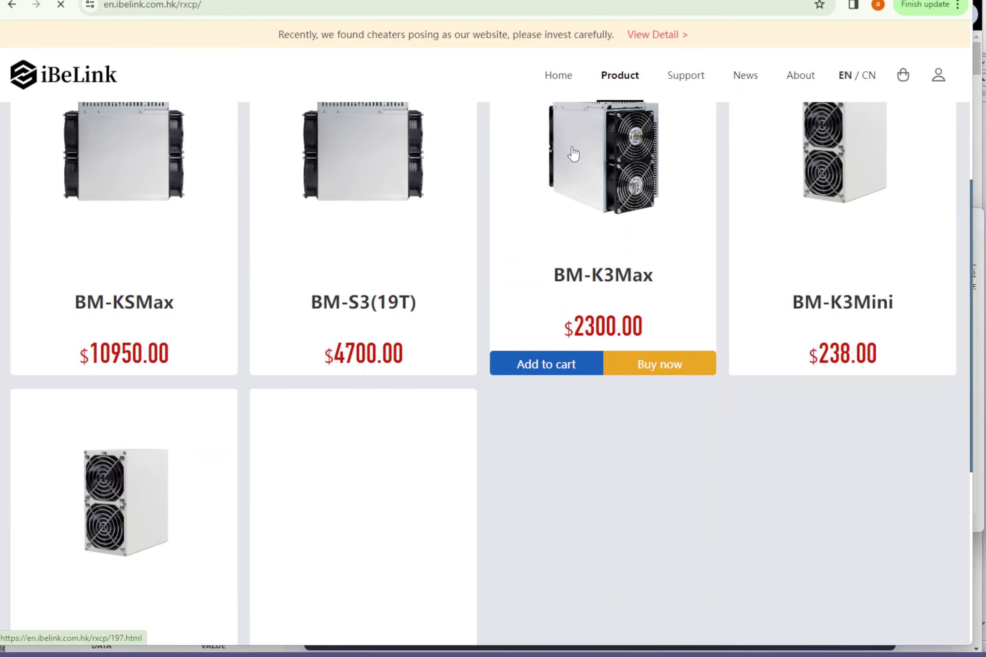
pyautogui.scroll(-10, 573, 153)
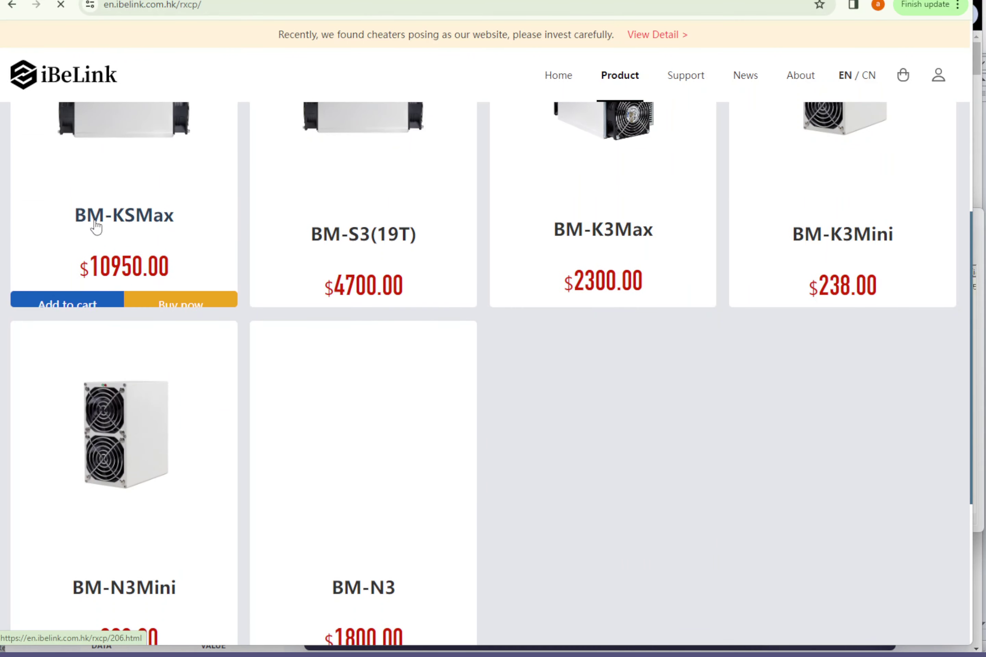
pyautogui.click(178, 296)
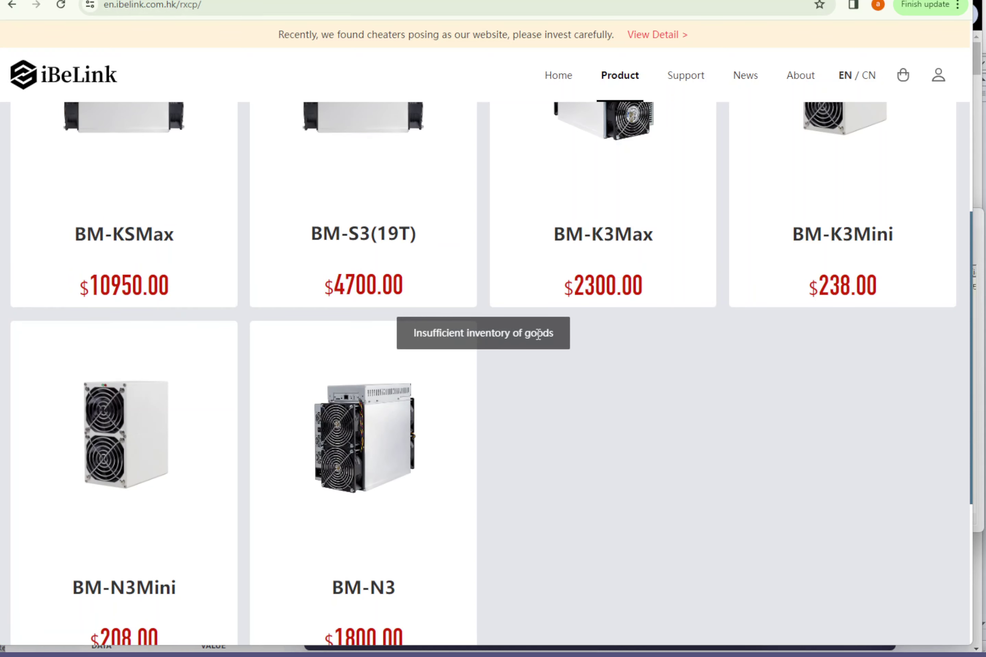
pyautogui.moveTo(139, 235)
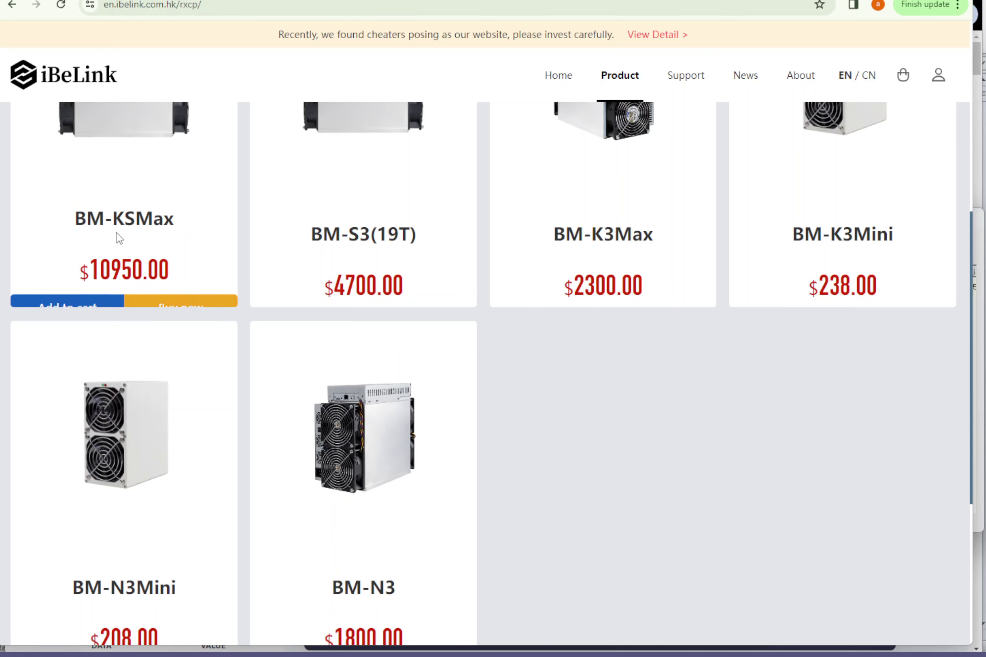
pyautogui.scroll(10, 129, 237)
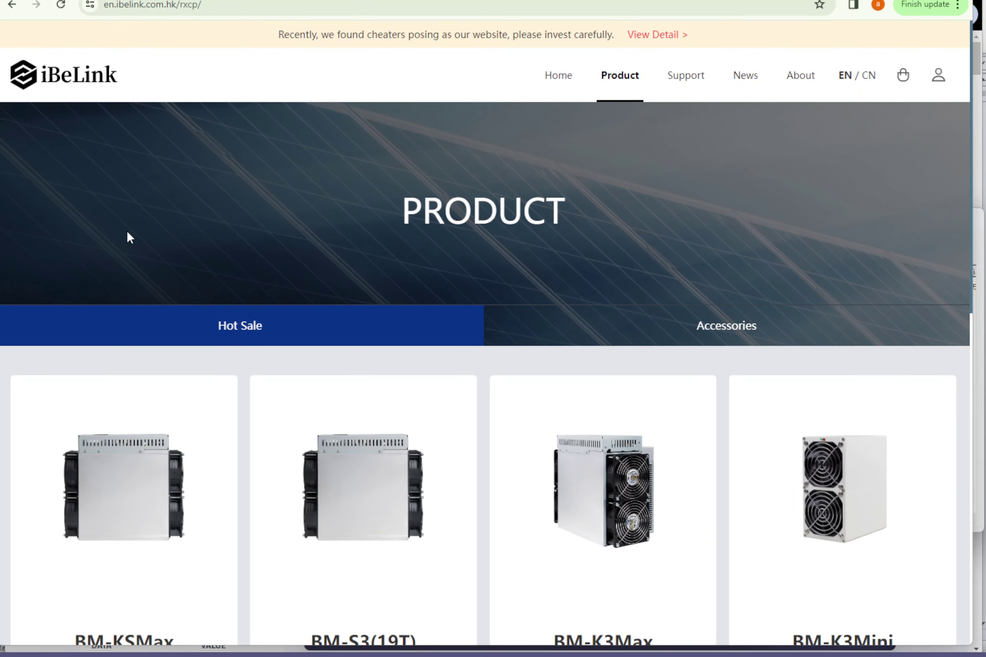
# - Go to Support > Firmware & Tools and scroll down to the MinerTool download card
pyautogui.click(682, 82)
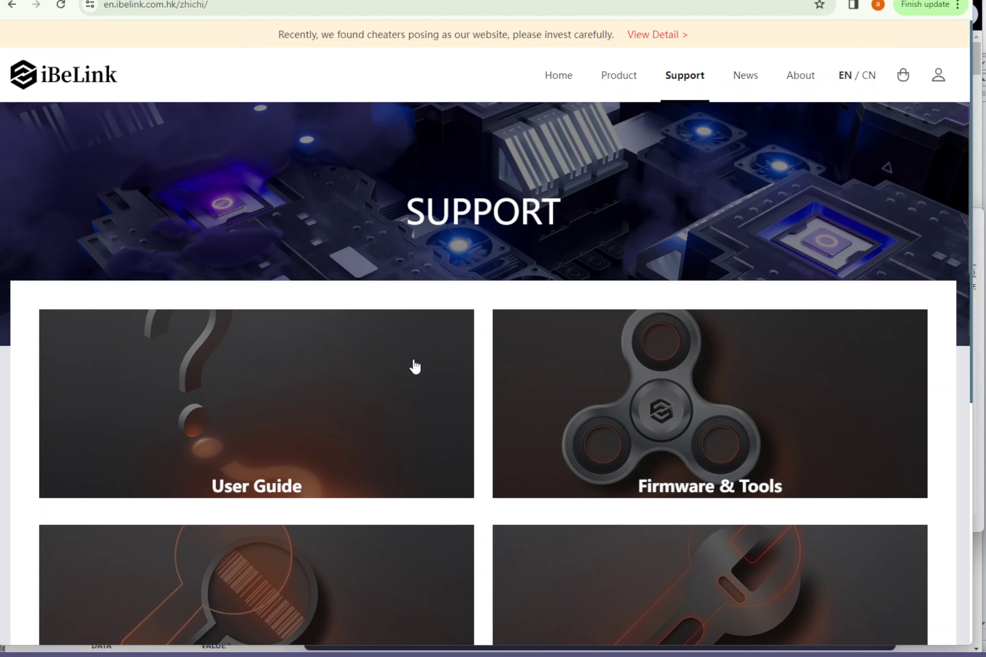
pyautogui.scroll(-3, 704, 412)
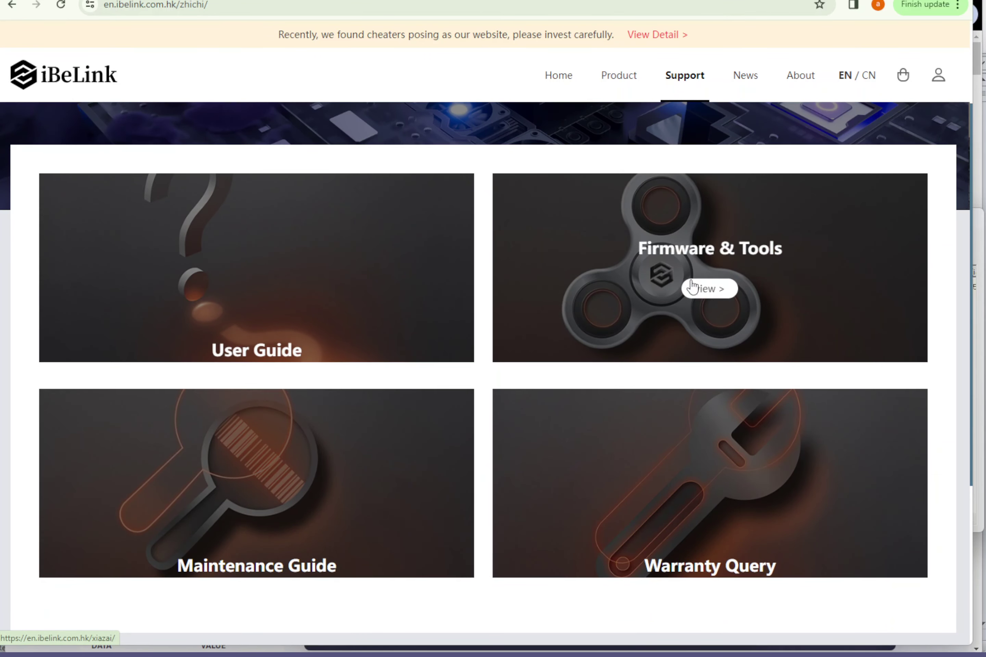
pyautogui.click(650, 282)
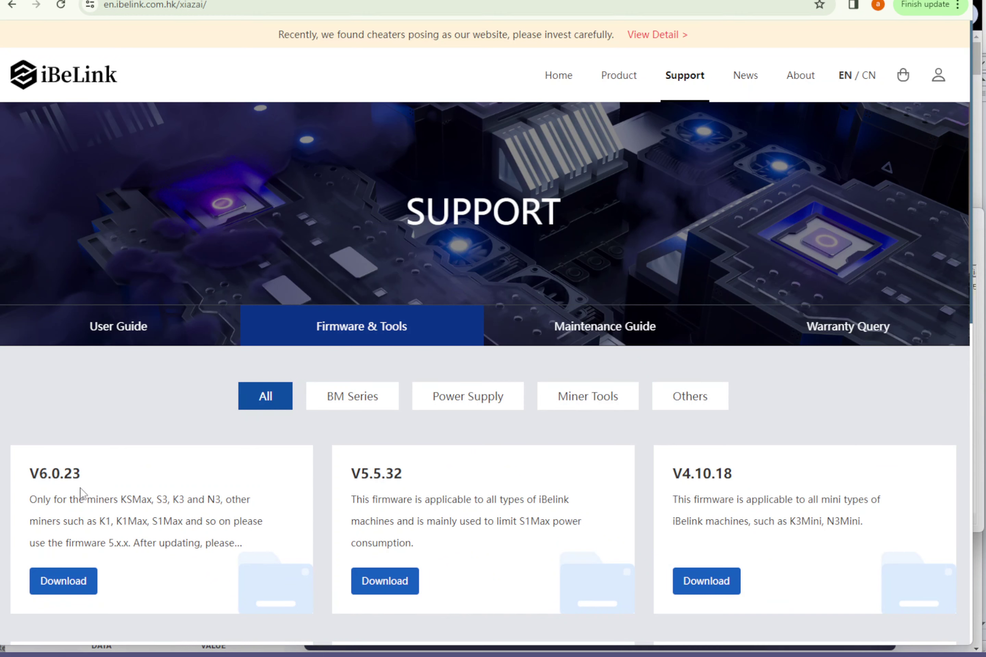
pyautogui.scroll(-4, 127, 497)
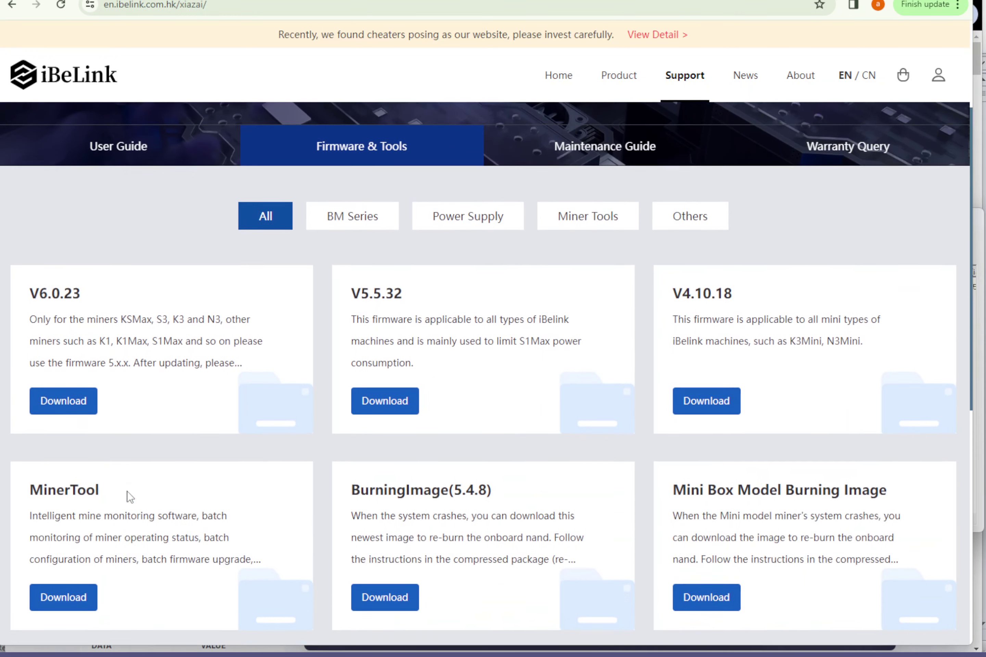
pyautogui.scroll(-2, 129, 497)
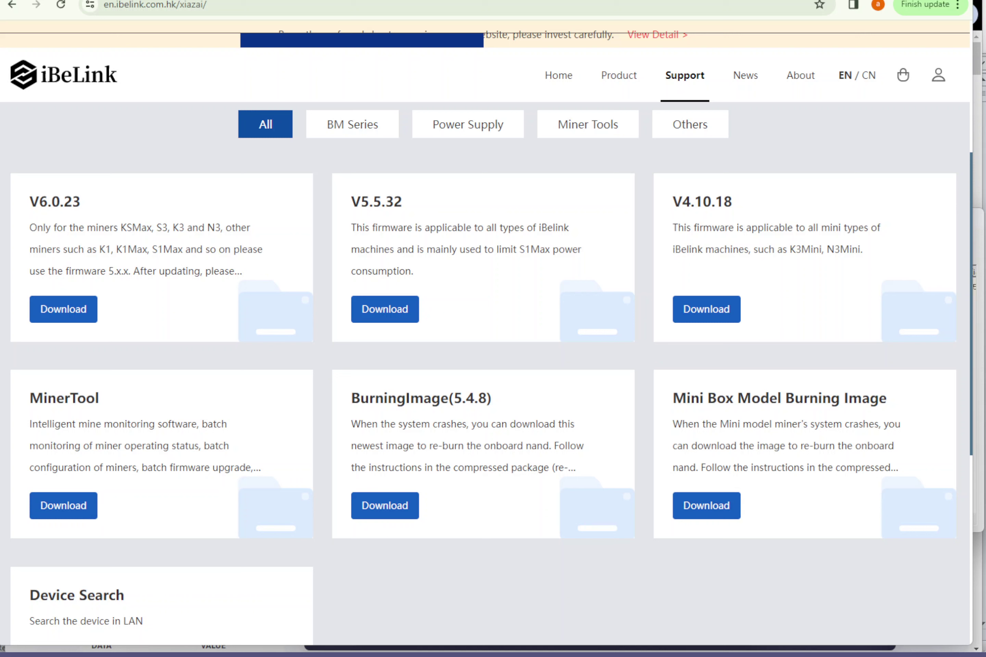
# - Switch to MinerTool and move its window slightly higher
pyautogui.moveTo(530, 655)
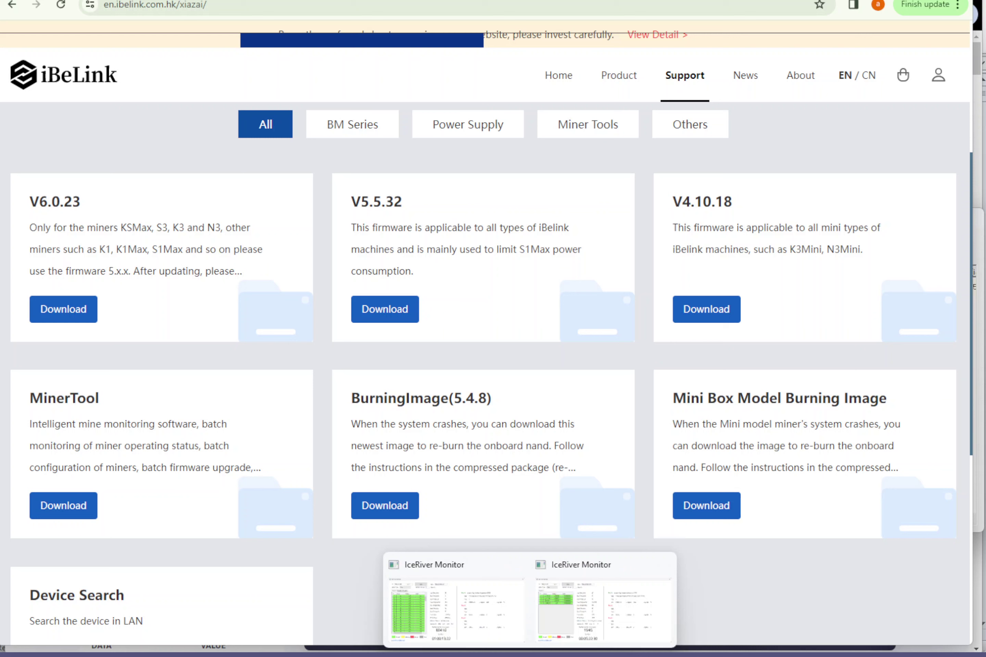
pyautogui.hotkey('alt', 'Tab')
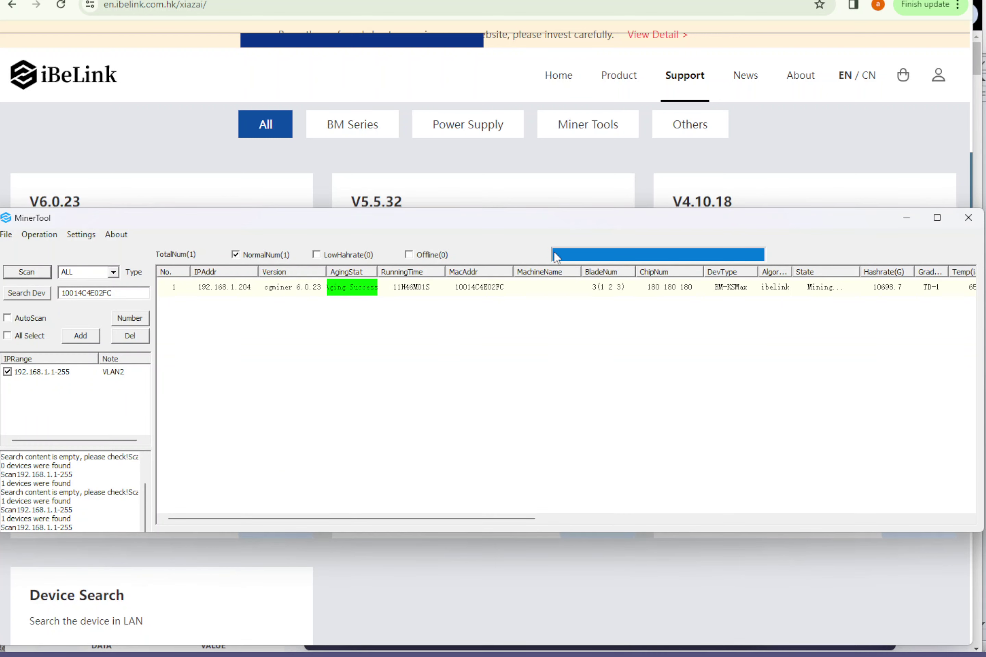
pyautogui.moveTo(490, 220); pyautogui.dragTo(466, 209)
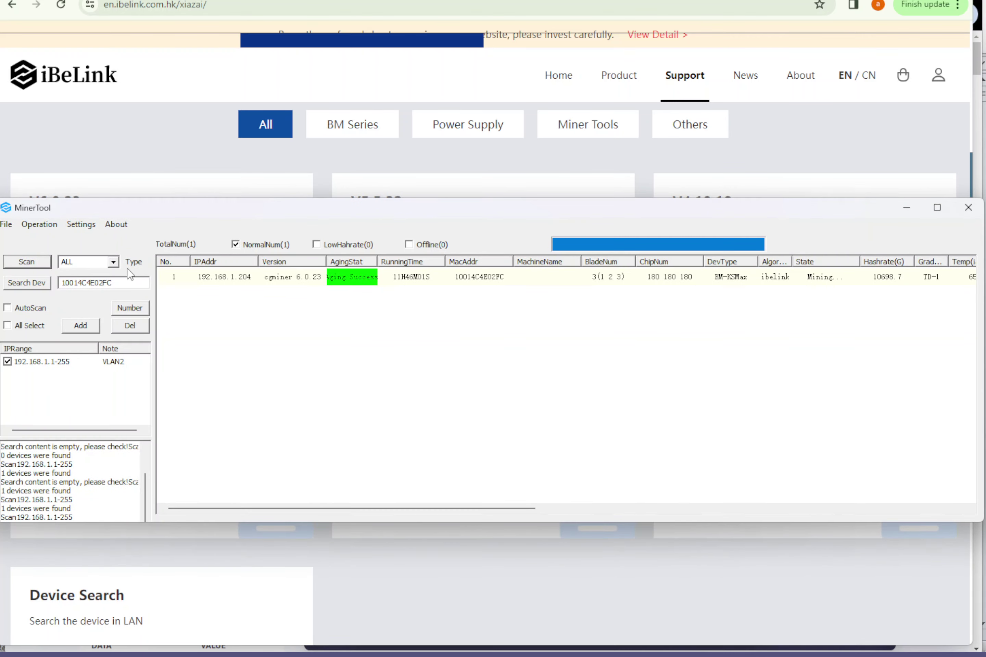
# - Rescan 192.168.1.1-255 with miner type ALL and select the found BM-KSMax miner
pyautogui.click(113, 262)
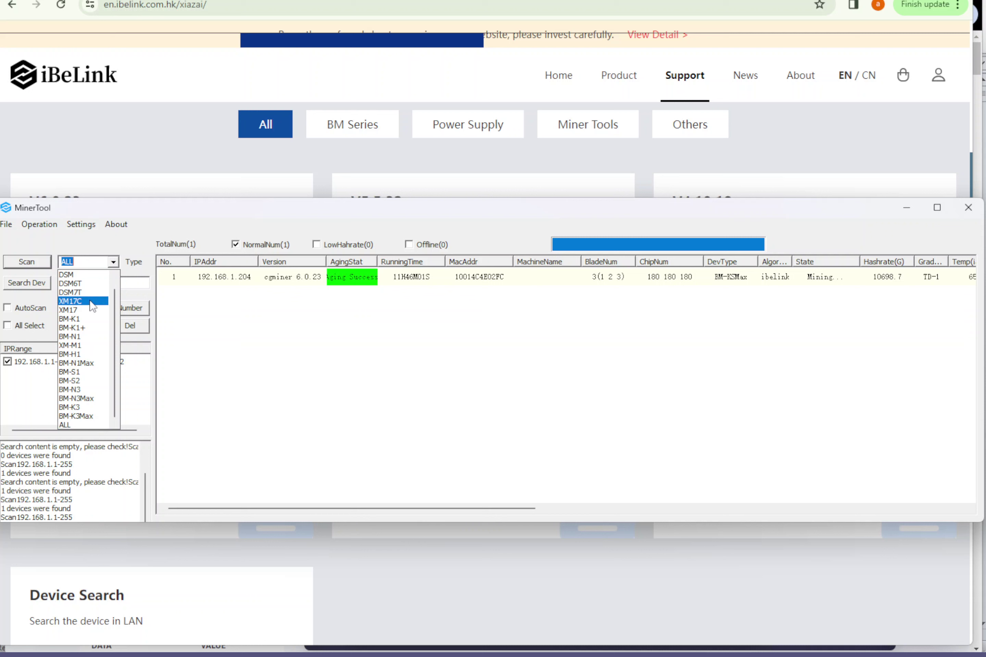
pyautogui.click(73, 426)
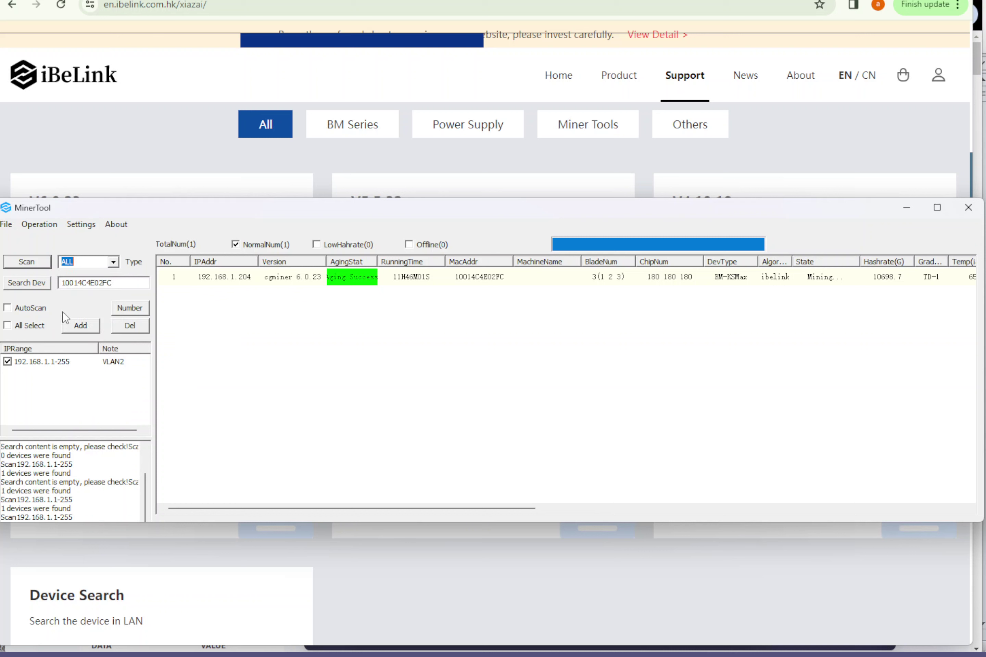
pyautogui.click(27, 262)
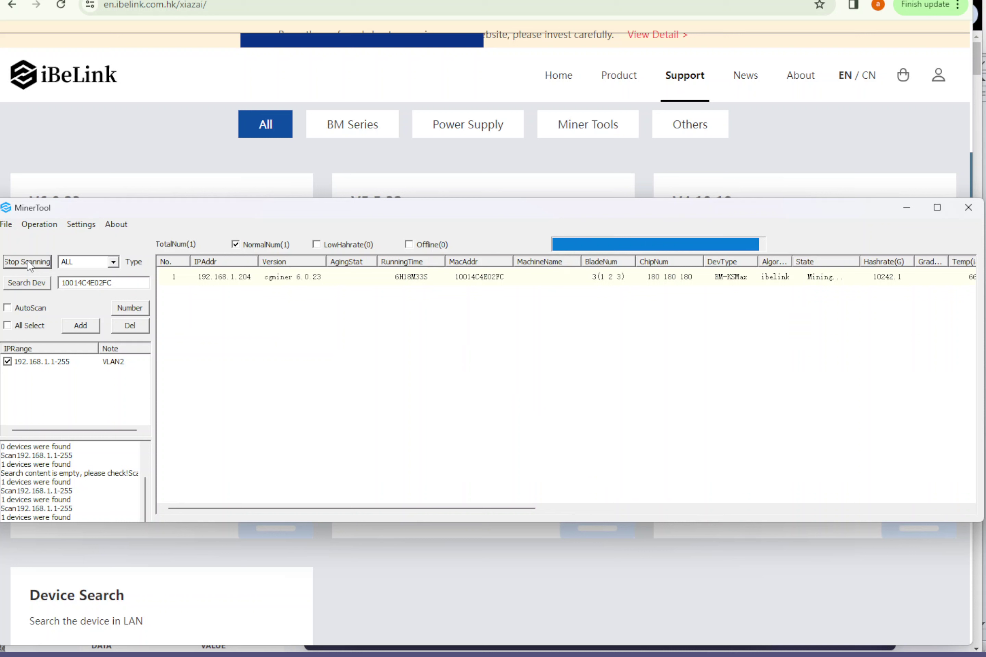
pyautogui.click(257, 280)
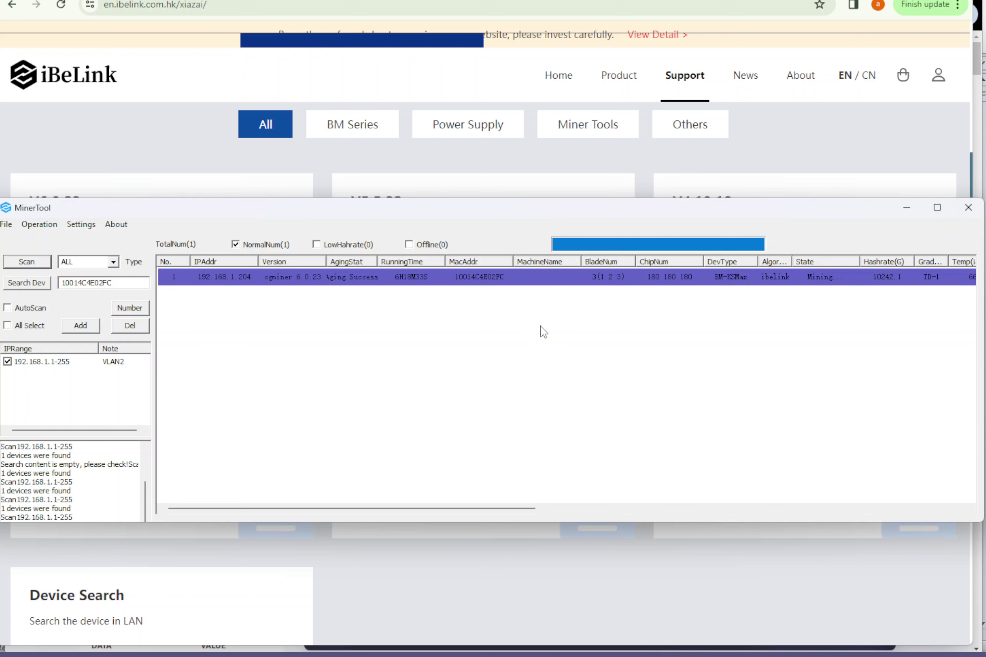
pyautogui.click(620, 279)
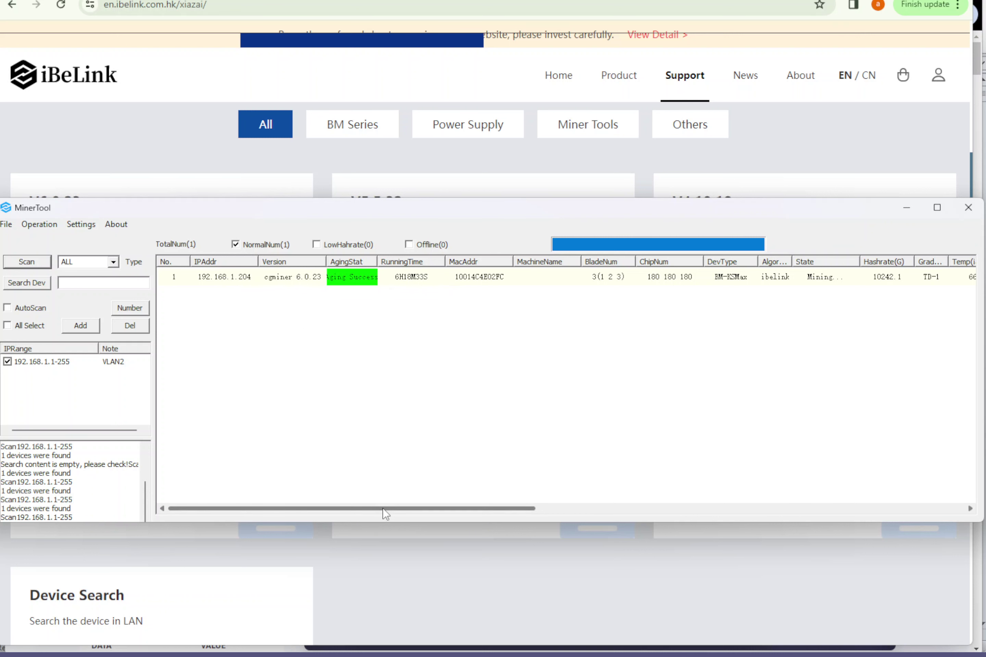
# - Widen the device table's Power column to reveal the full power-supply entry, then scroll back left
pyautogui.moveTo(384, 514); pyautogui.dragTo(582, 501)
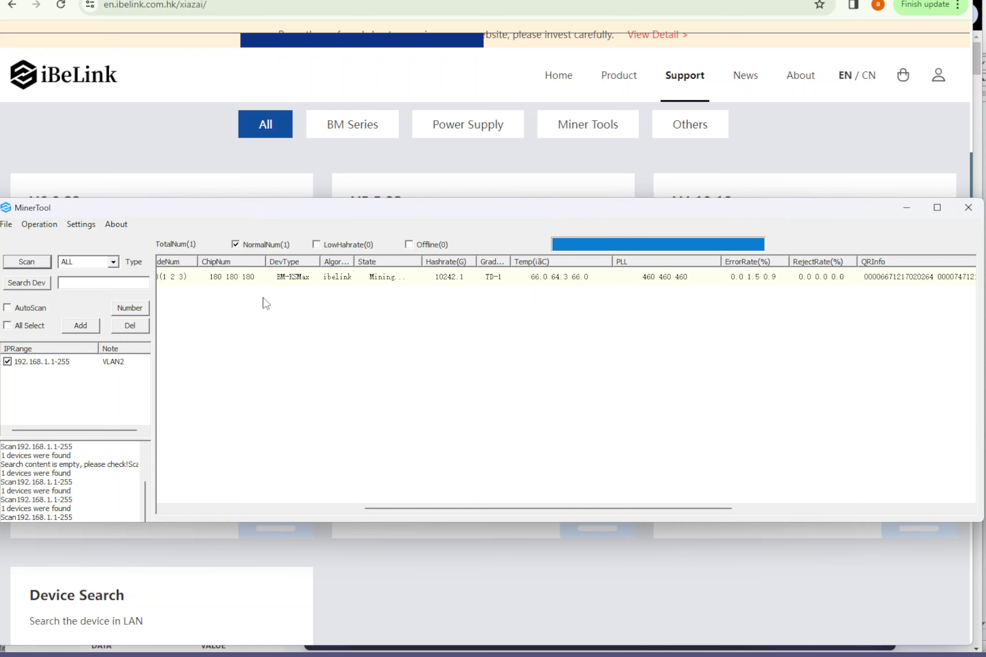
pyautogui.moveTo(518, 512); pyautogui.dragTo(689, 514)
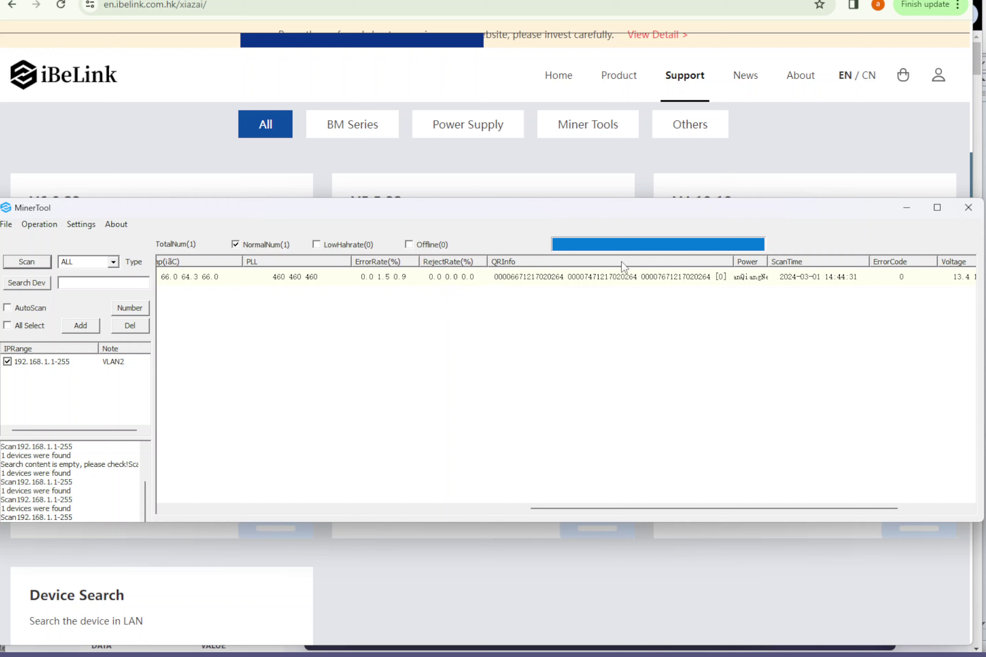
pyautogui.moveTo(768, 262)
pyautogui.mouseDown()
pyautogui.moveTo(810, 262)
pyautogui.moveTo(774, 264)
pyautogui.mouseUp()
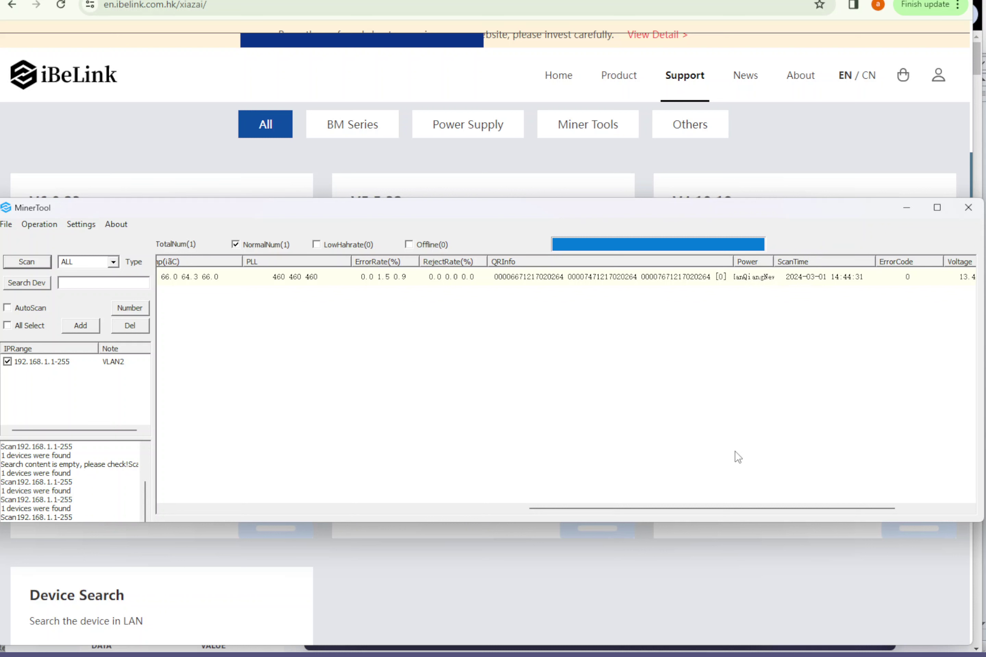
pyautogui.moveTo(590, 509); pyautogui.dragTo(722, 510)
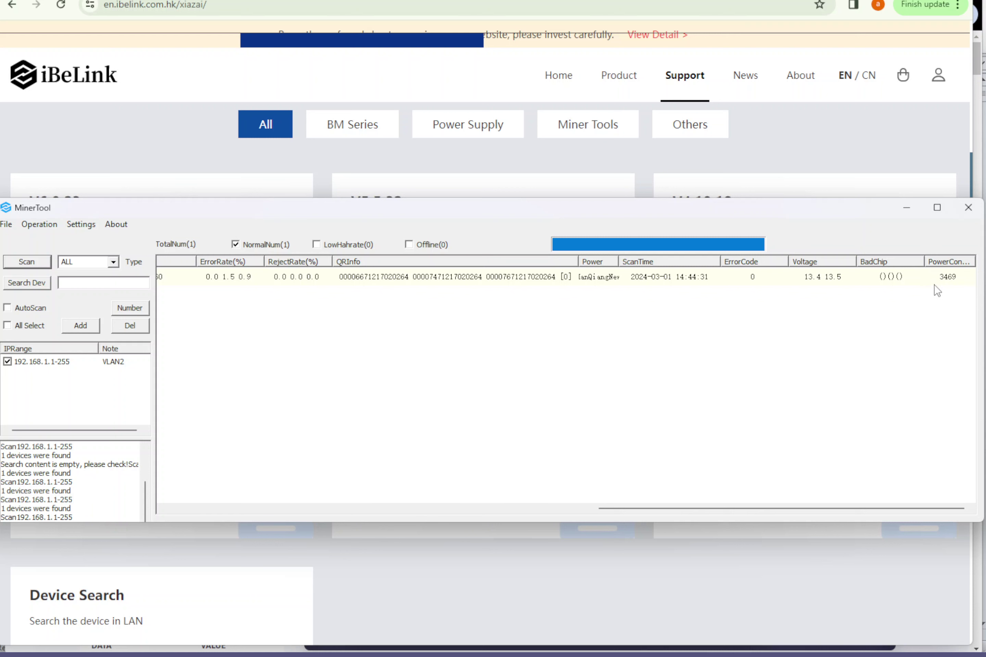
pyautogui.moveTo(663, 509); pyautogui.dragTo(203, 509)
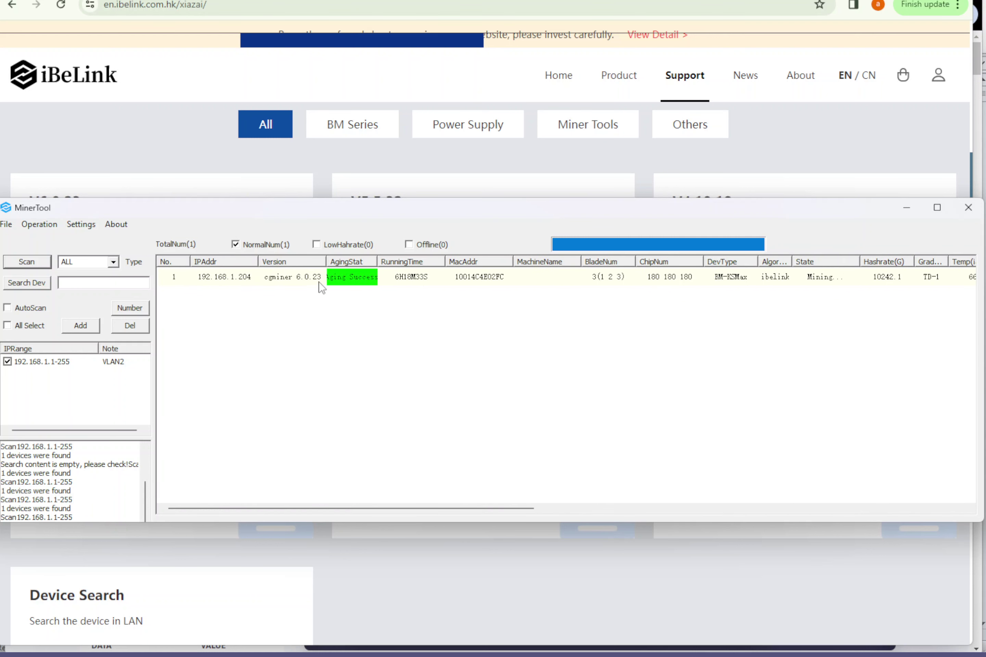
pyautogui.click(293, 279)
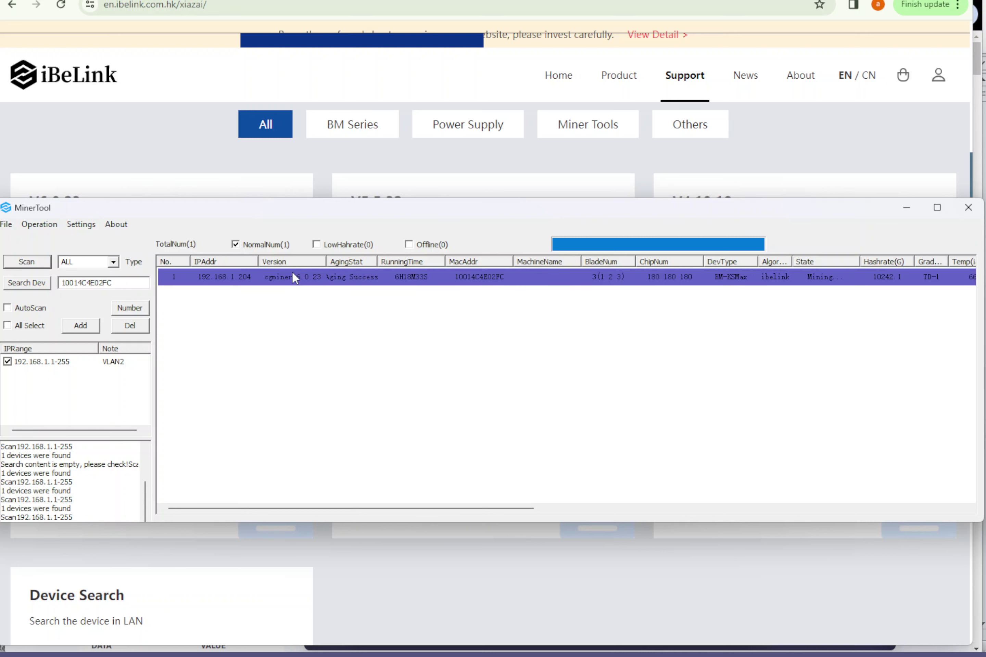
pyautogui.click(81, 224)
pyautogui.moveTo(55, 228)
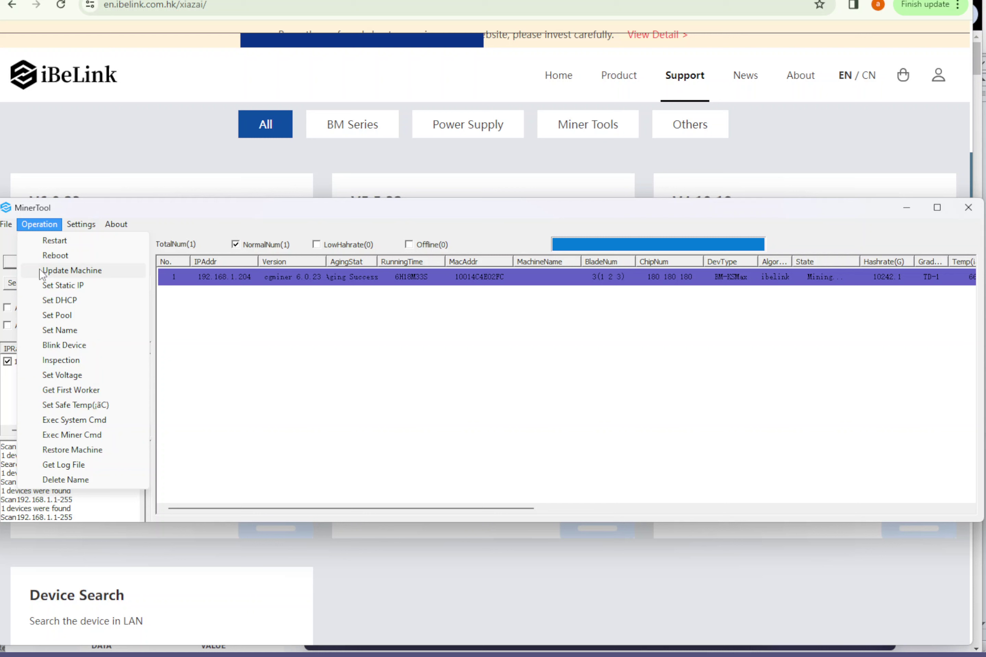
pyautogui.click(78, 273)
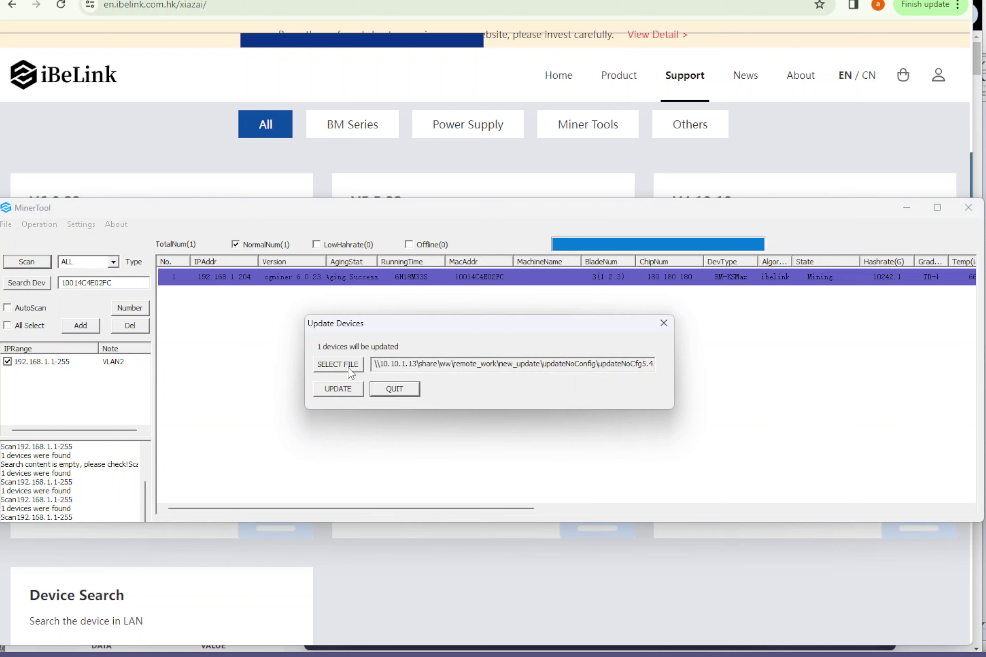
pyautogui.click(663, 323)
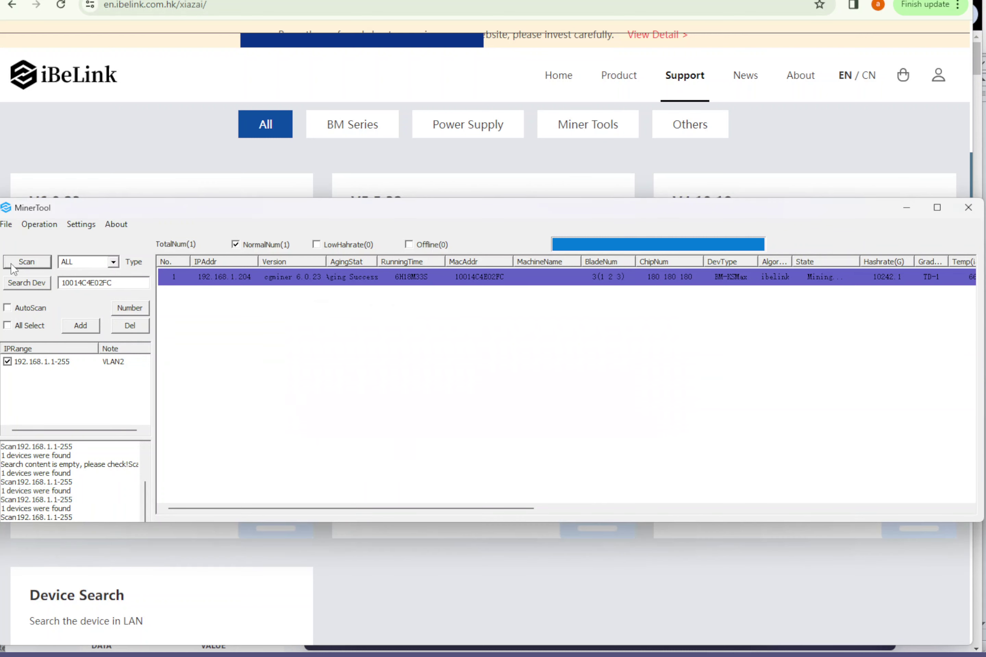
# - Open Operation > Set Pool, close it unchanged, and reopen the Operation menu
pyautogui.click(35, 225)
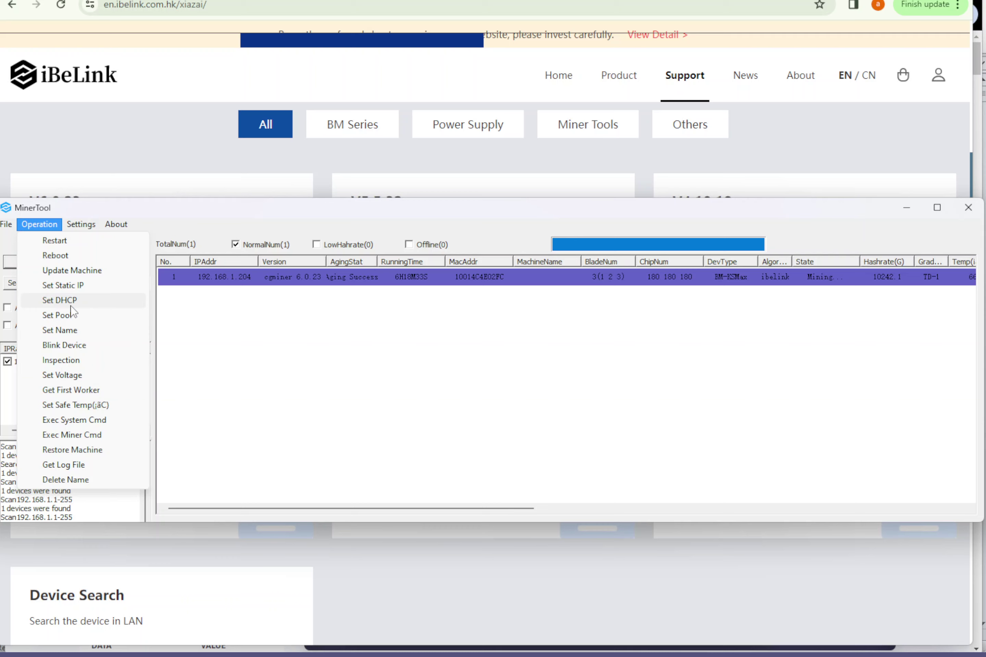
pyautogui.click(50, 316)
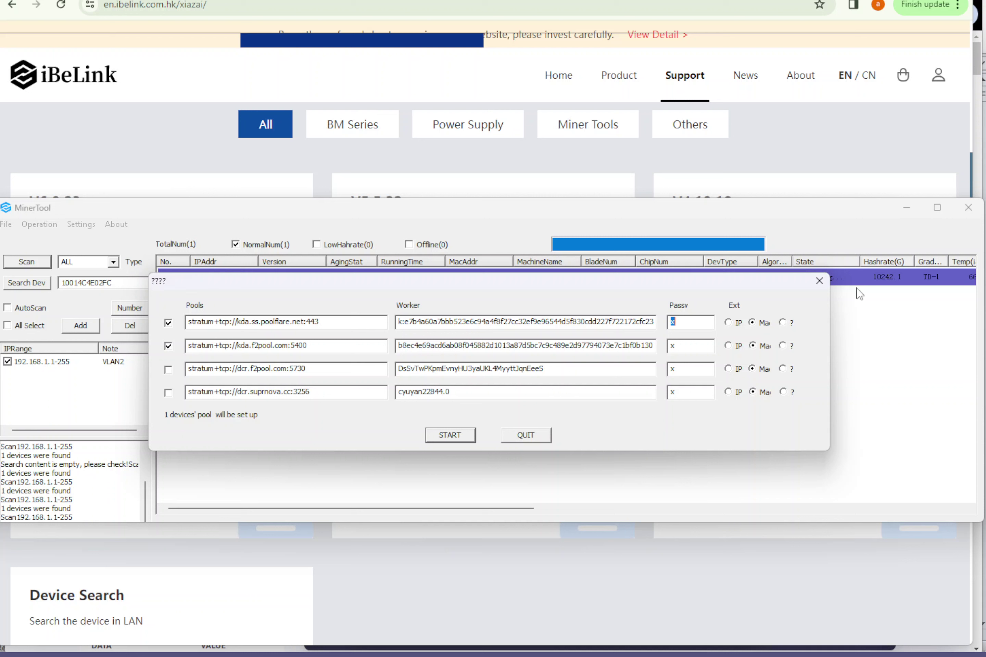
pyautogui.click(819, 281)
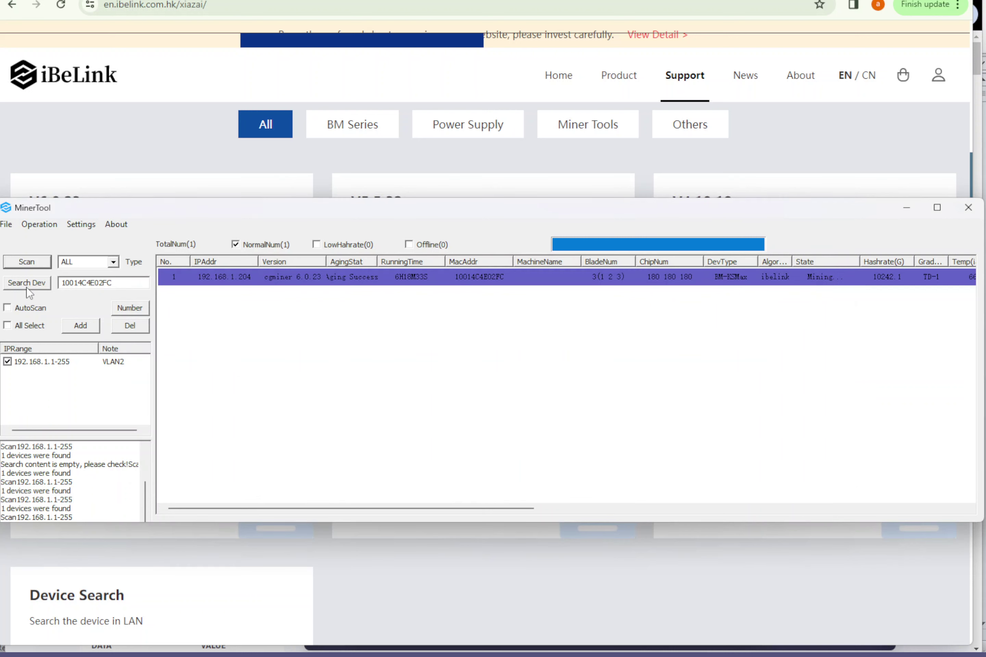
pyautogui.click(40, 226)
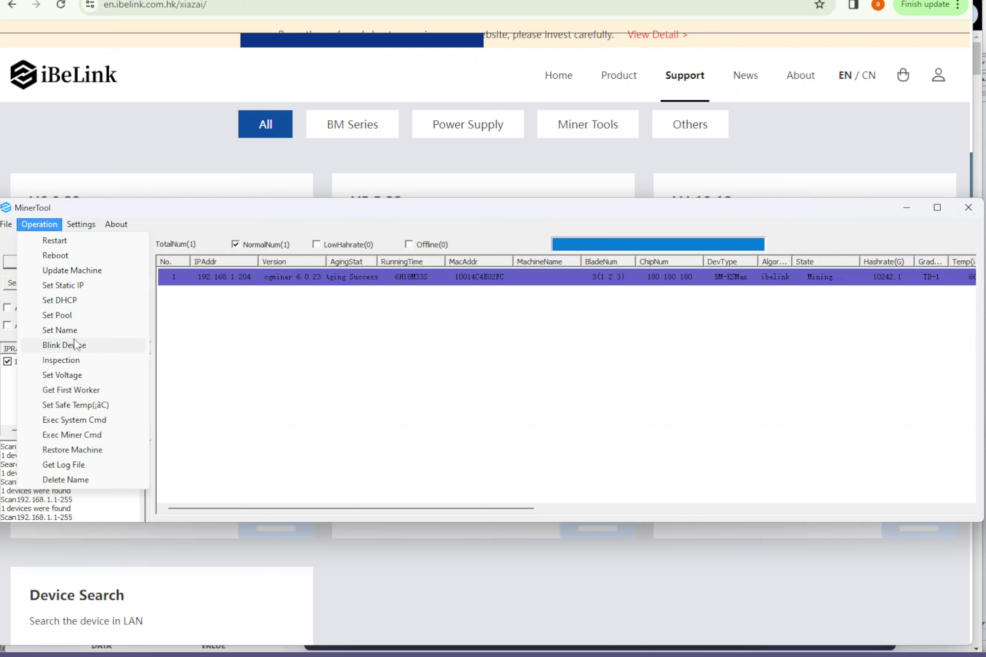
# - Cancel the Blink Device prompt without blinking, then bring up the miner operations list
pyautogui.click(80, 347)
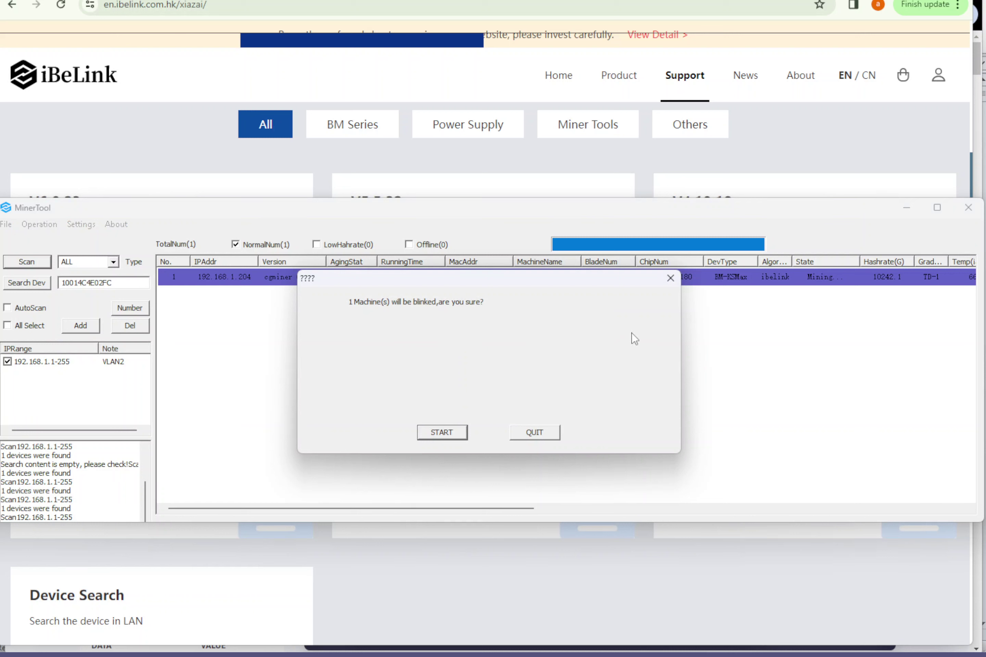
pyautogui.click(671, 279)
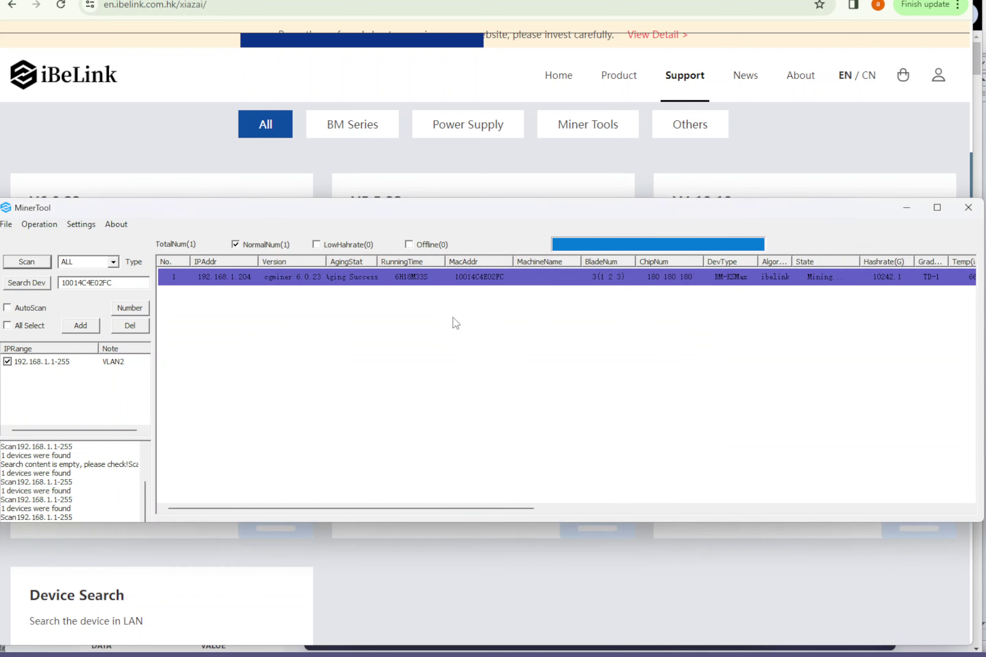
pyautogui.click(39, 225)
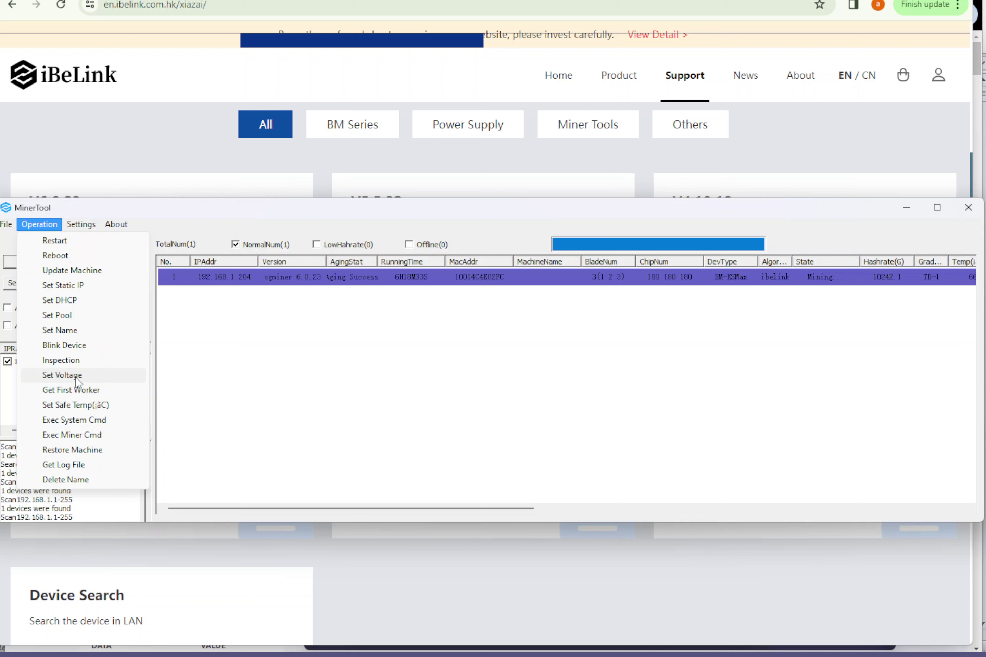
pyautogui.click(62, 375)
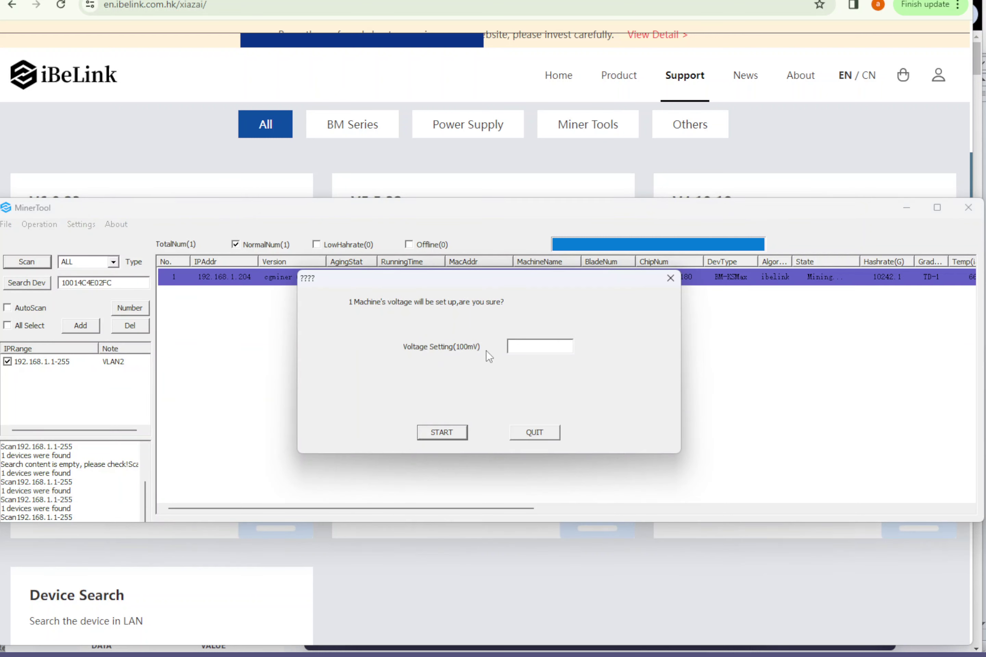
pyautogui.click(671, 278)
pyautogui.click(39, 224)
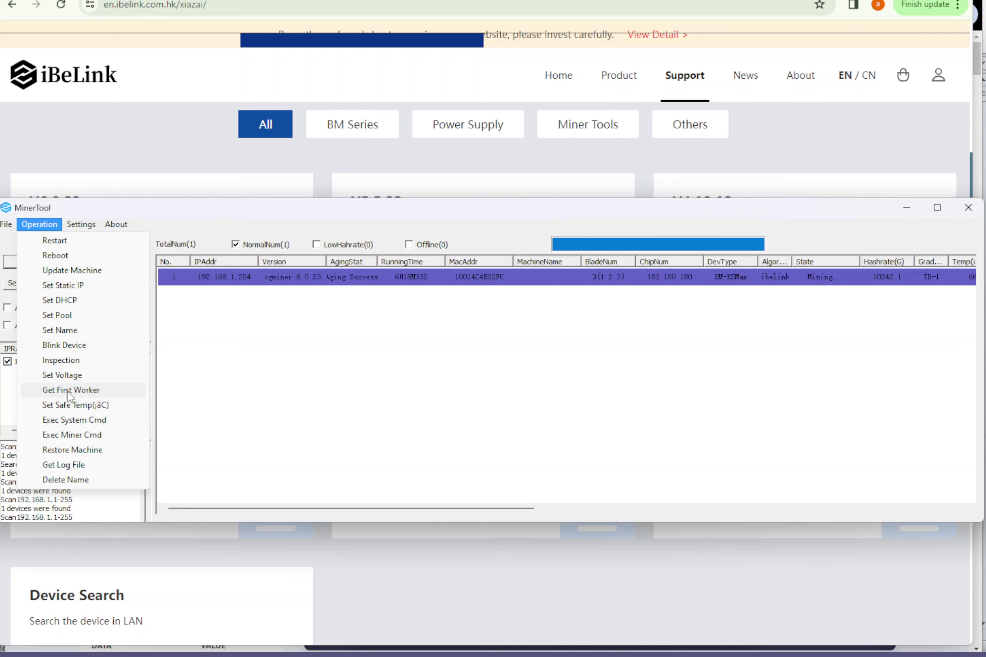
# - Skip the inspection, then blink the miner at 192.168.1.204 and stop it
pyautogui.click(69, 361)
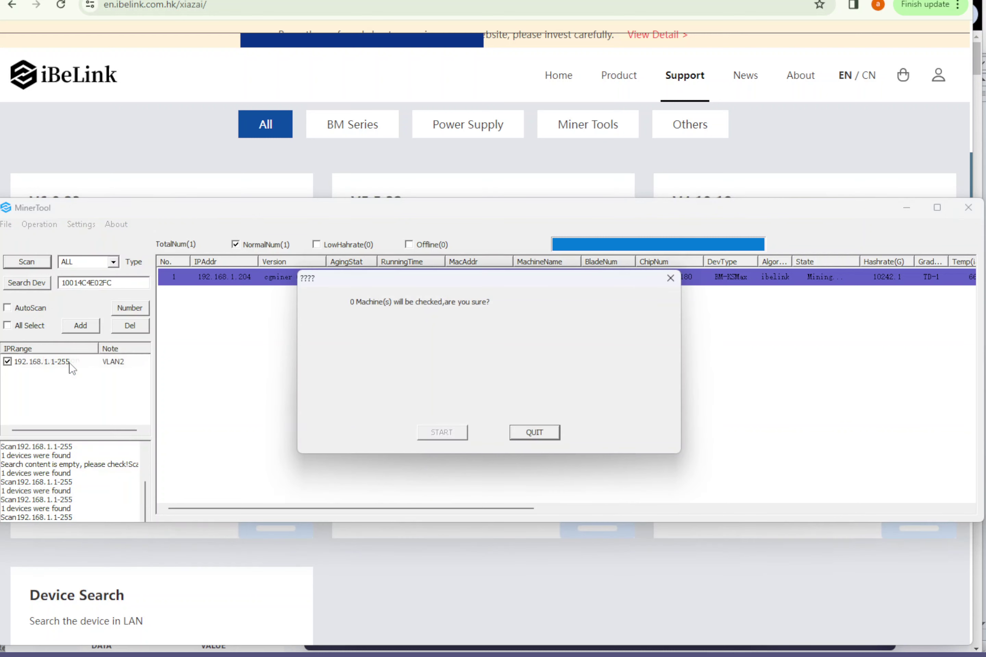
pyautogui.click(531, 433)
pyautogui.click(40, 227)
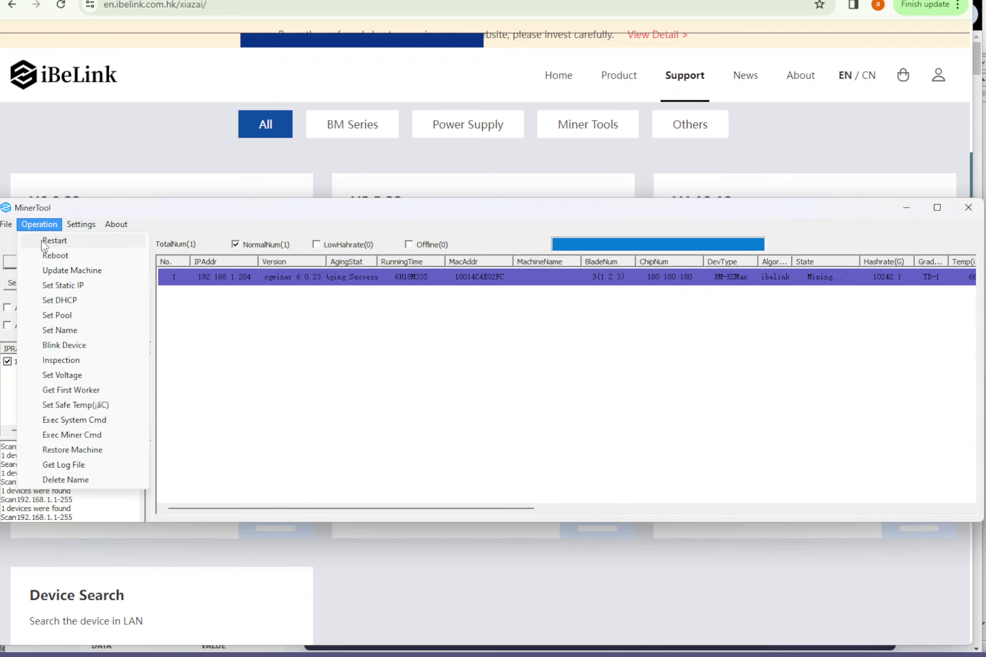
pyautogui.click(65, 346)
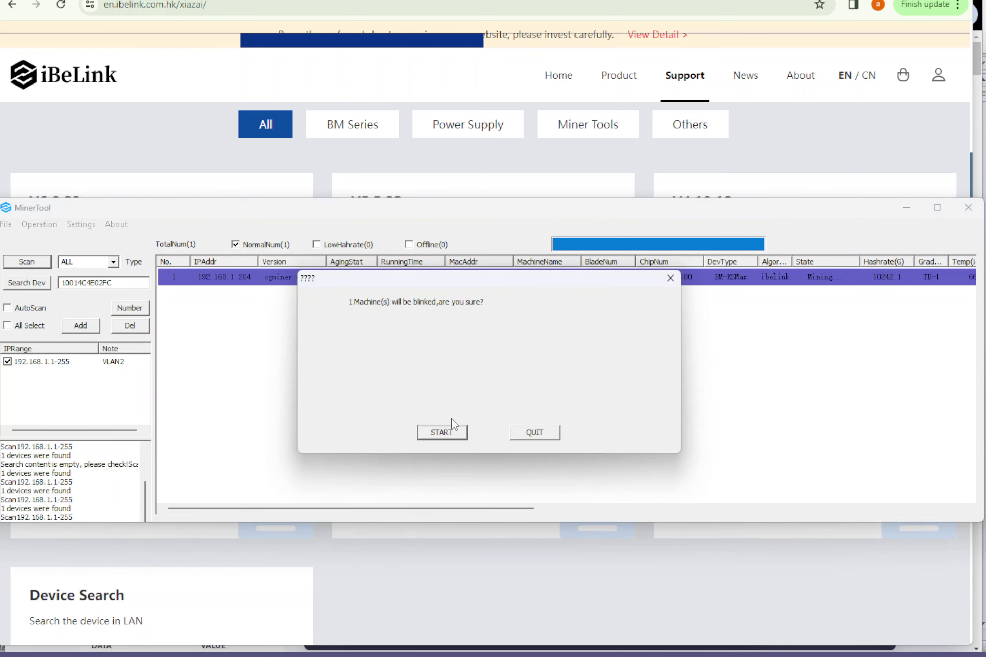
pyautogui.click(442, 433)
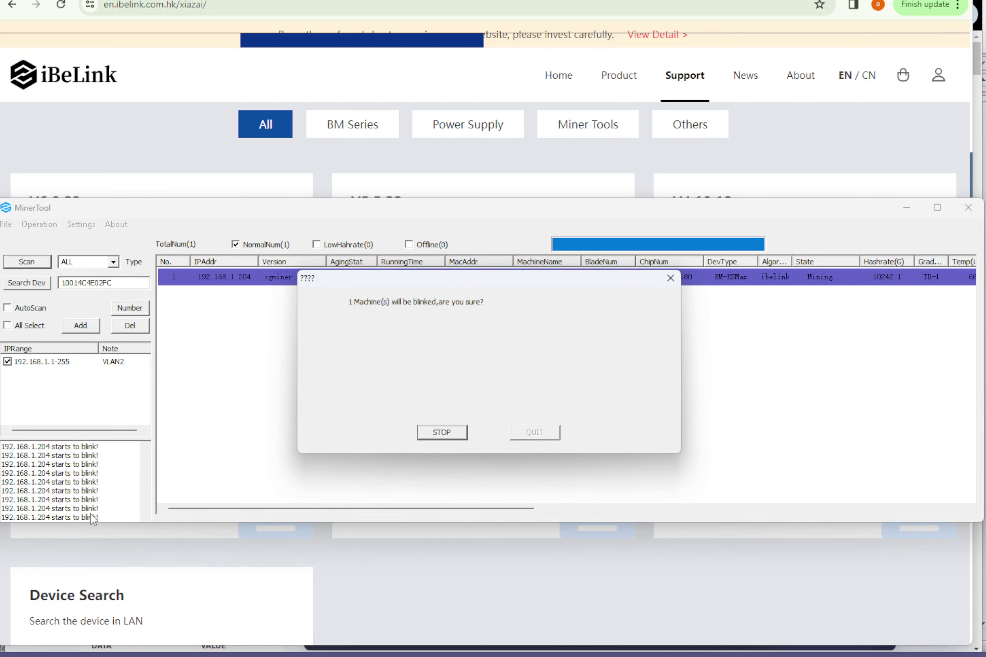
pyautogui.click(440, 432)
pyautogui.click(670, 278)
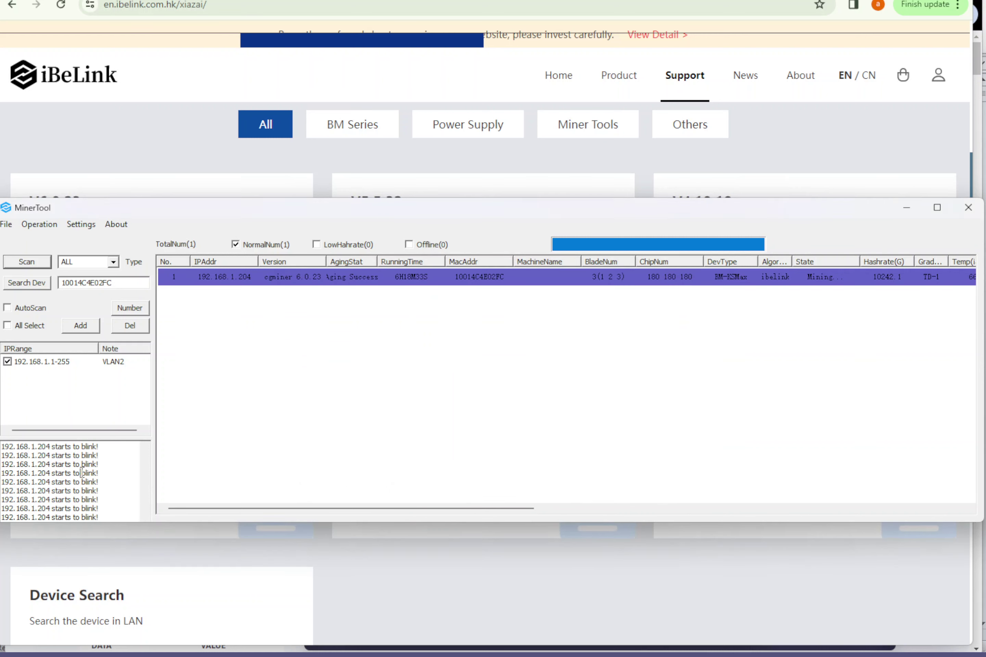
# - Scroll through the log's repeated '192.168.1.204 starts to blink!' entries
pyautogui.scroll(5, 82, 473)
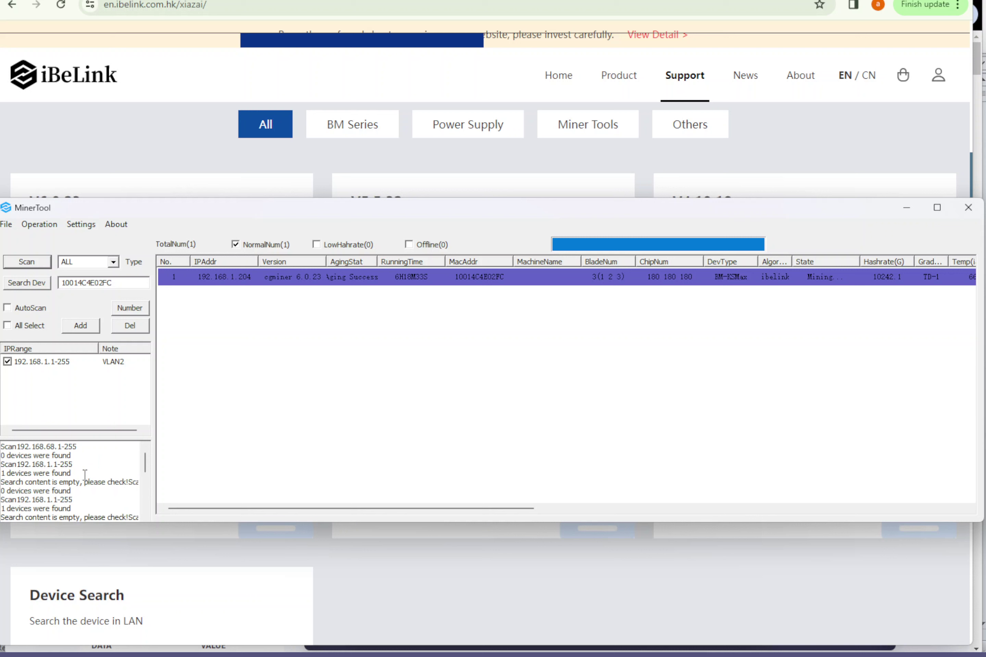
pyautogui.scroll(-3, 85, 473)
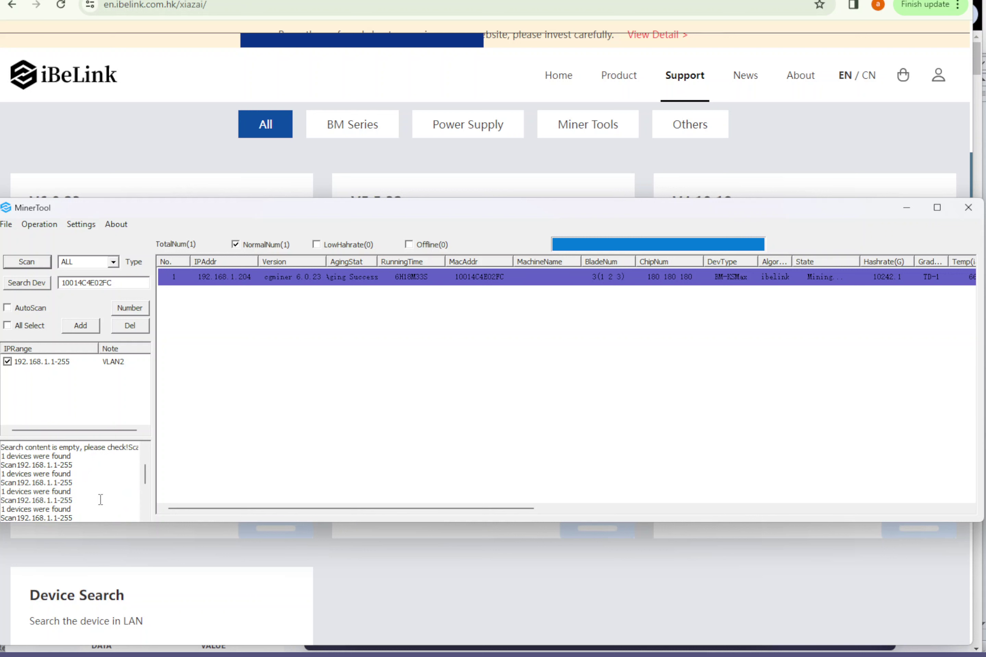
pyautogui.scroll(-10, 100, 499)
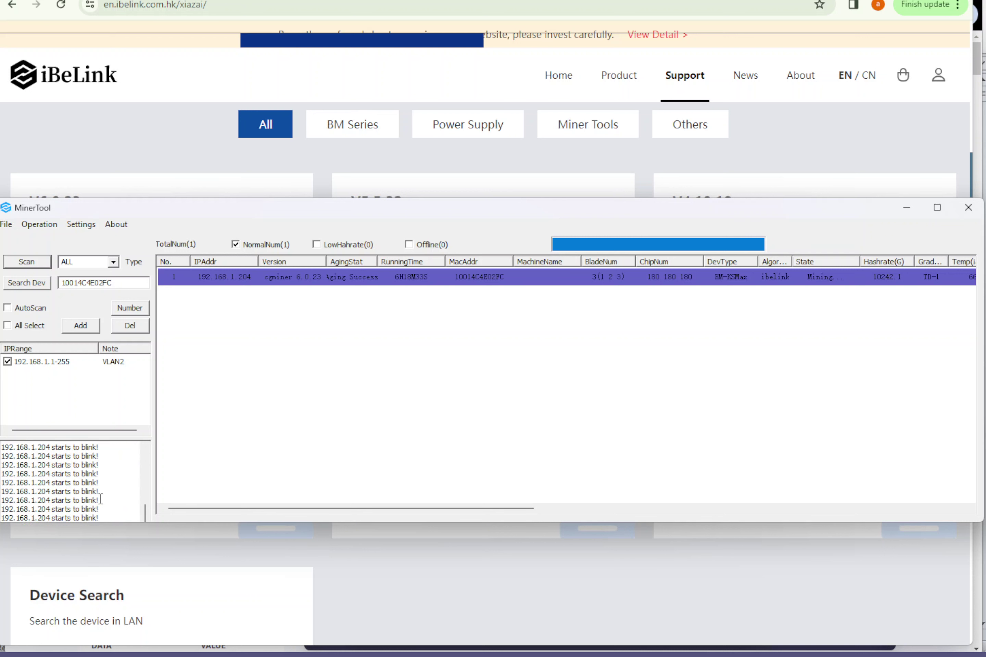
pyautogui.scroll(10, 100, 500)
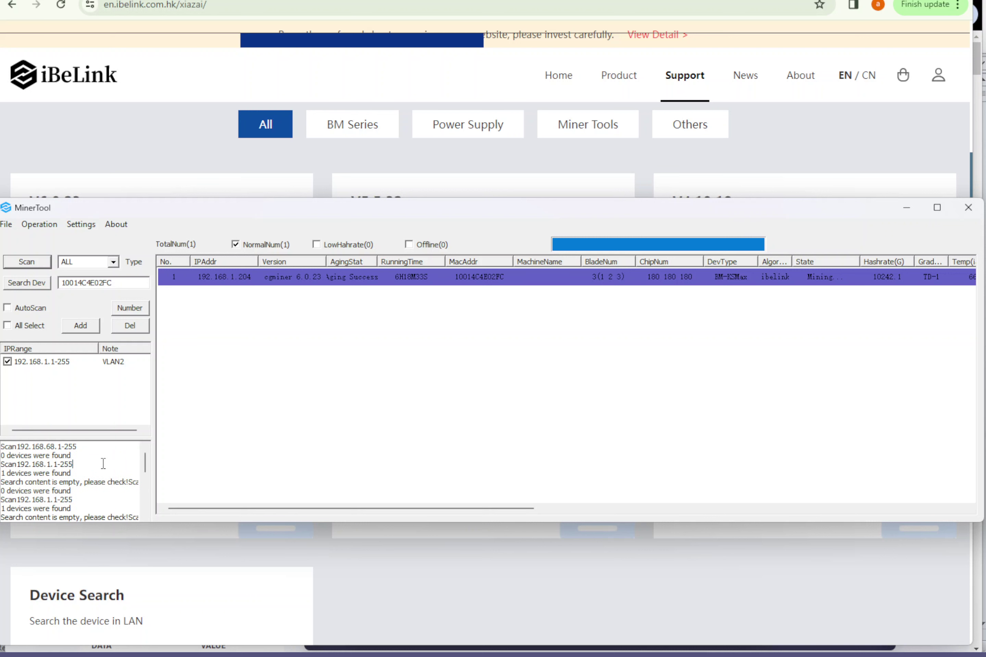
# - Open the Operation menu and close it without choosing anything
pyautogui.click(8, 361)
pyautogui.click(39, 224)
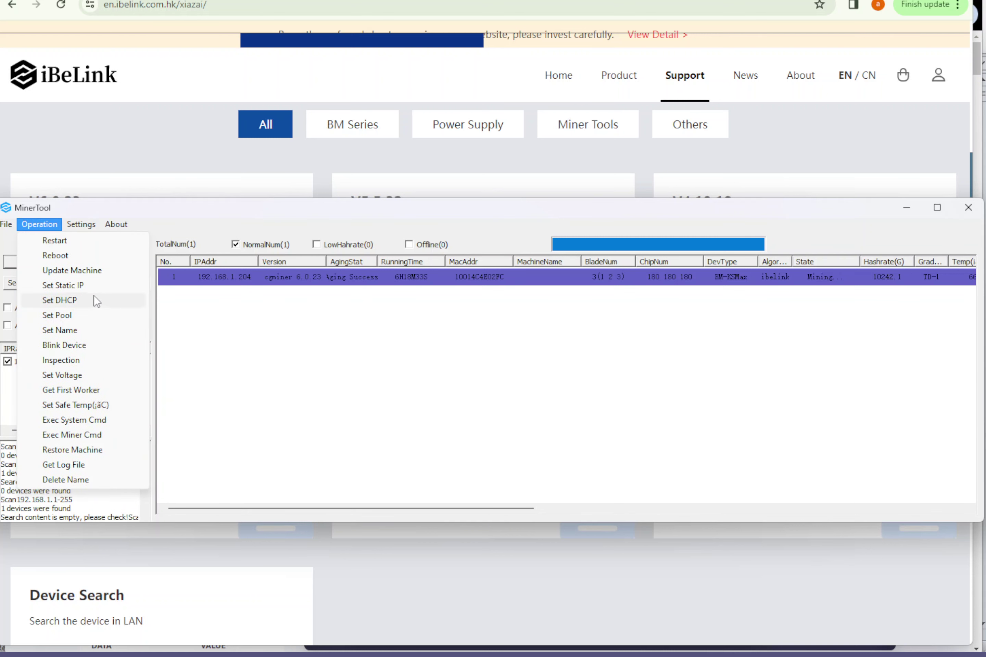
pyautogui.click(204, 304)
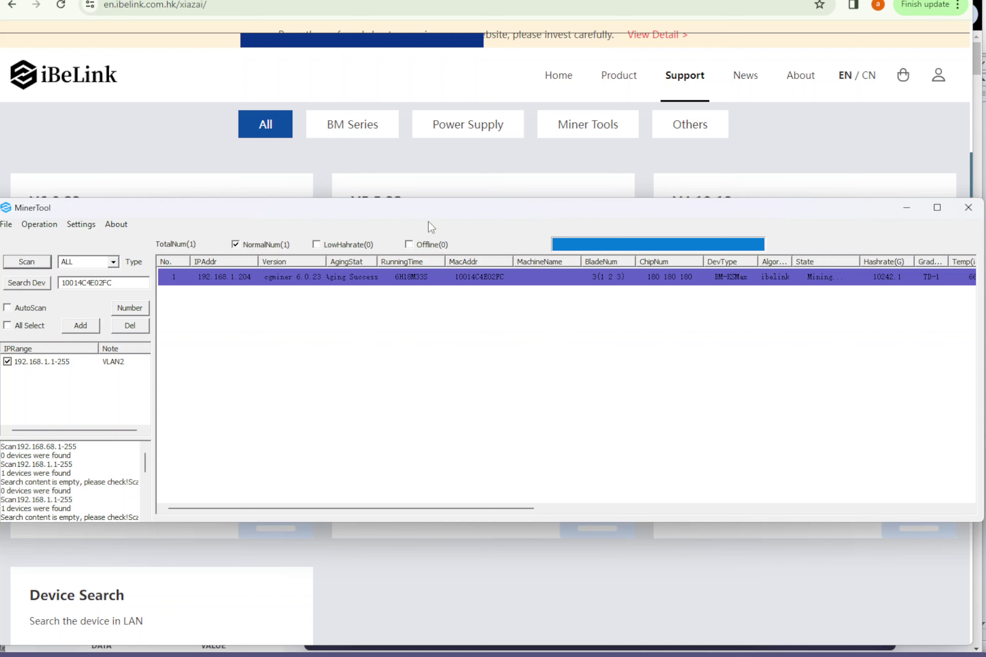
# - Raise the MinerTool window on screen and switch to IceRiver Monitor with Alt+Tab
pyautogui.moveTo(425, 208); pyautogui.dragTo(423, 161)
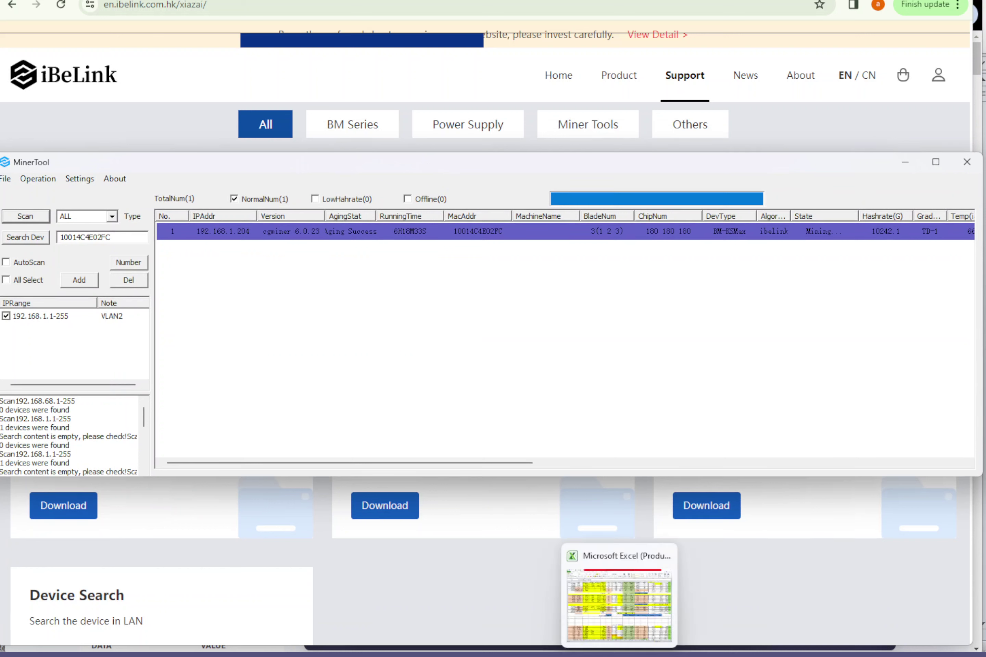
pyautogui.moveTo(710, 655)
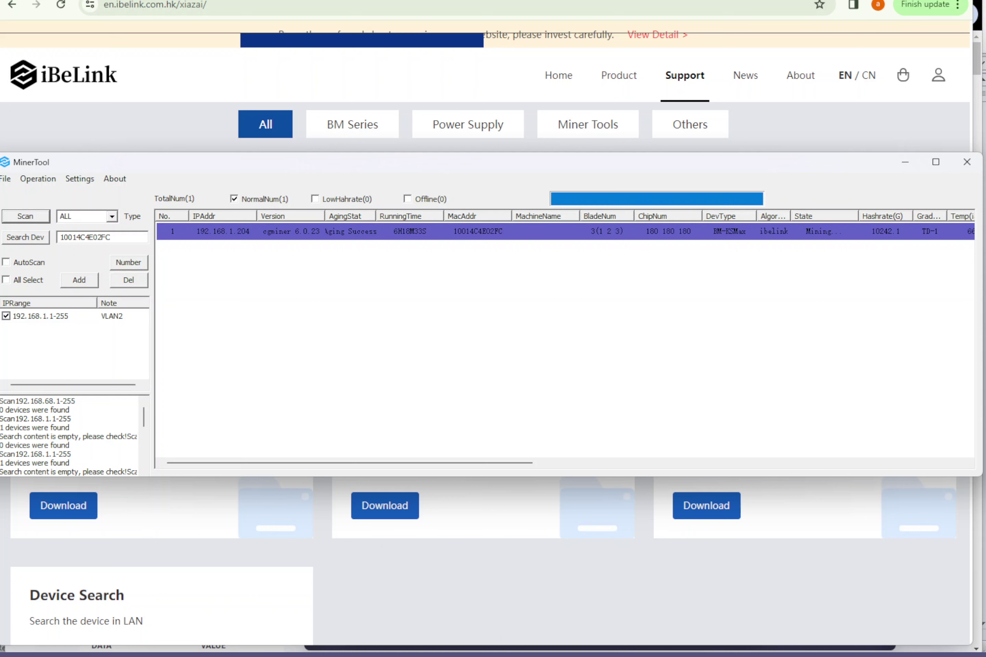
pyautogui.hotkey('alt', 'Tab')
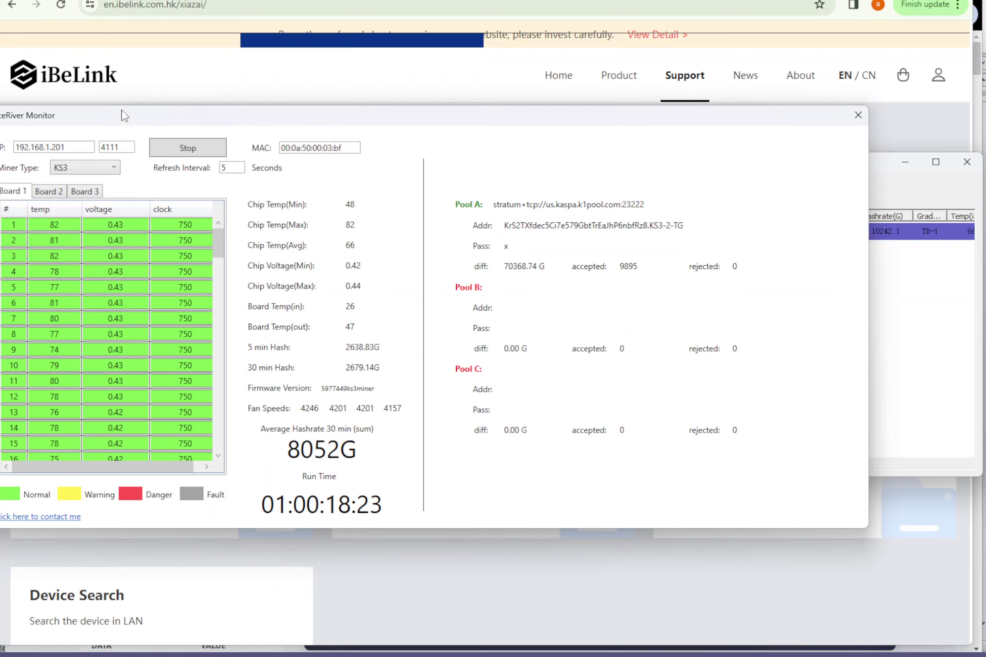
# - Review the KS3's Board 1, 2 and 3 chip readings, then close IceRiver Monitor
pyautogui.moveTo(124, 115); pyautogui.dragTo(186, 114)
pyautogui.scroll(-20, 152, 329)
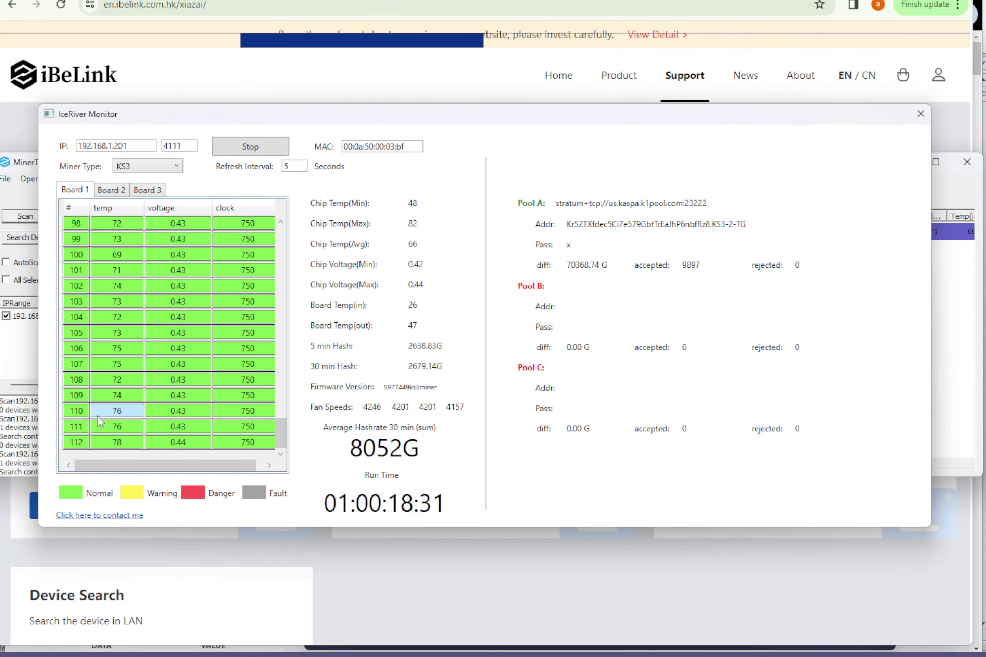
pyautogui.click(120, 192)
pyautogui.click(158, 193)
pyautogui.click(122, 192)
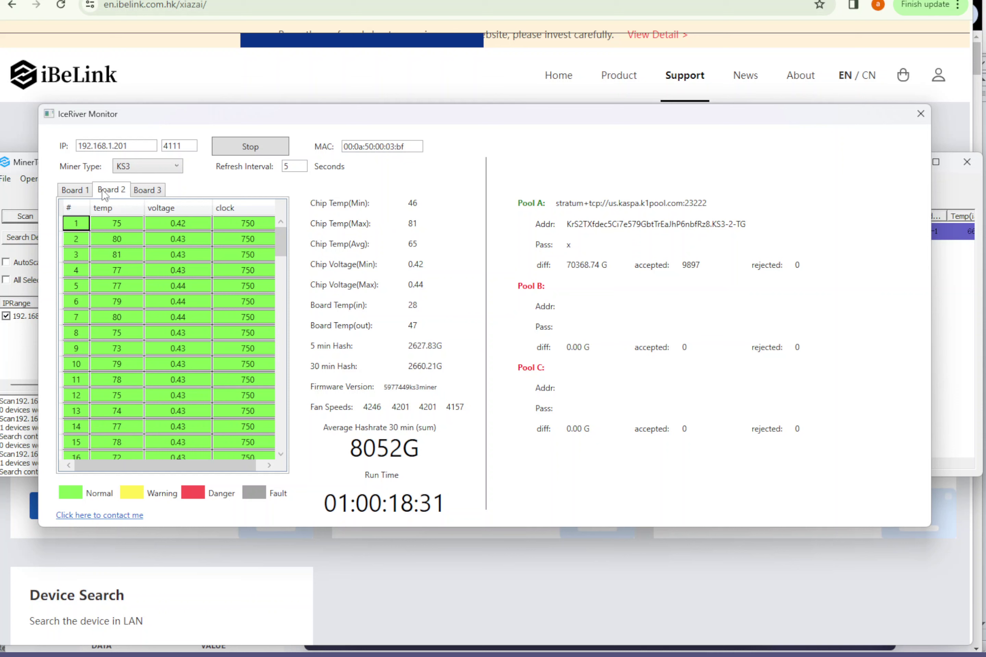
pyautogui.click(76, 190)
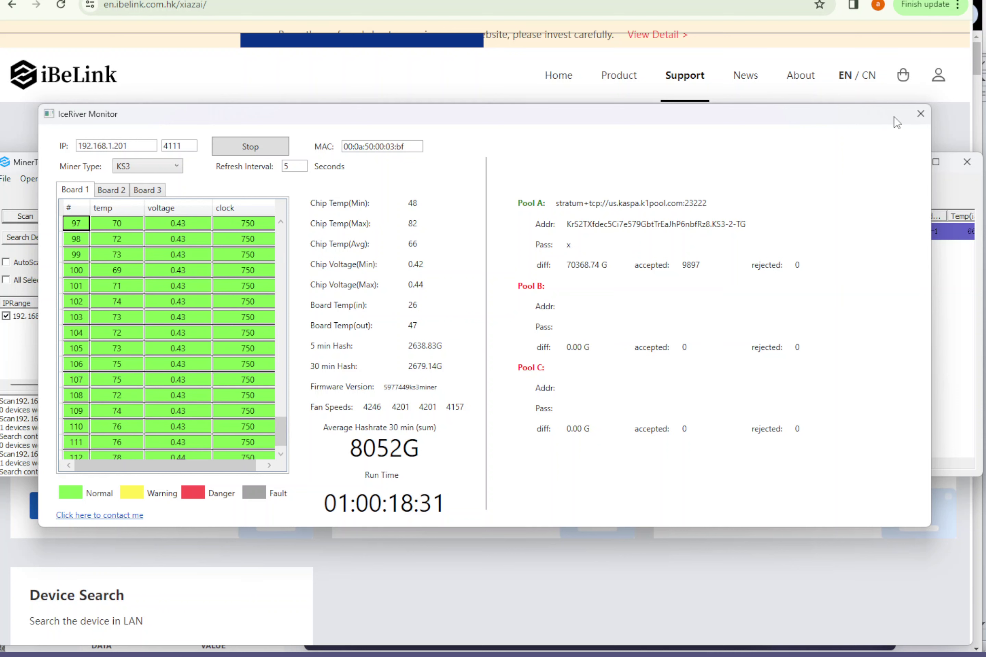
pyautogui.moveTo(721, 111); pyautogui.dragTo(291, 126)
pyautogui.hotkey('alt', 'F4')
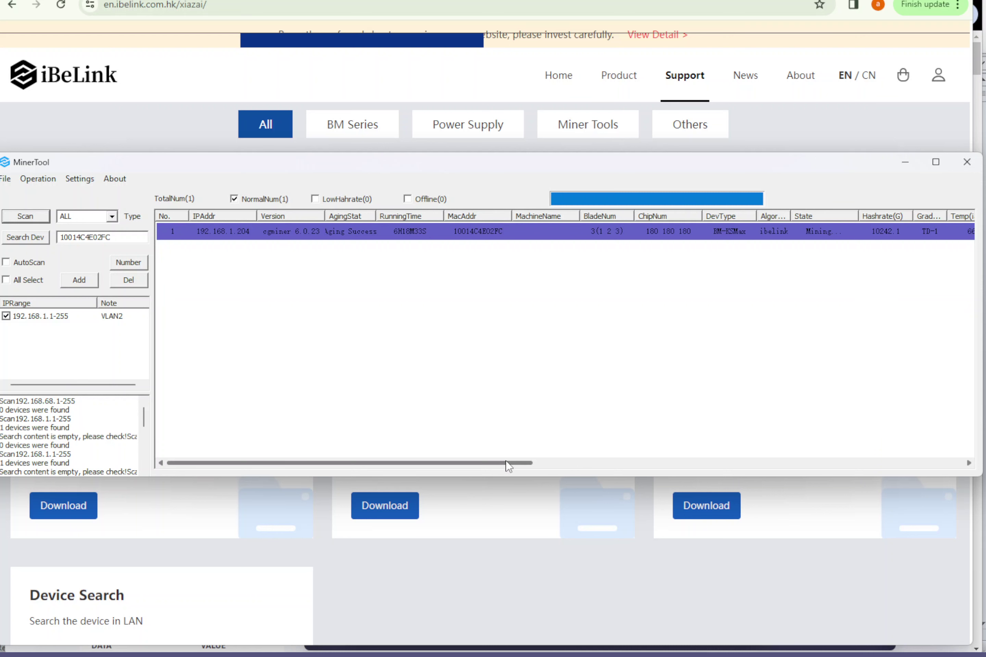
# - Scroll the device table across the miner's extra columns and back, then browse Settings and Operation menus
pyautogui.moveTo(509, 463); pyautogui.dragTo(940, 488)
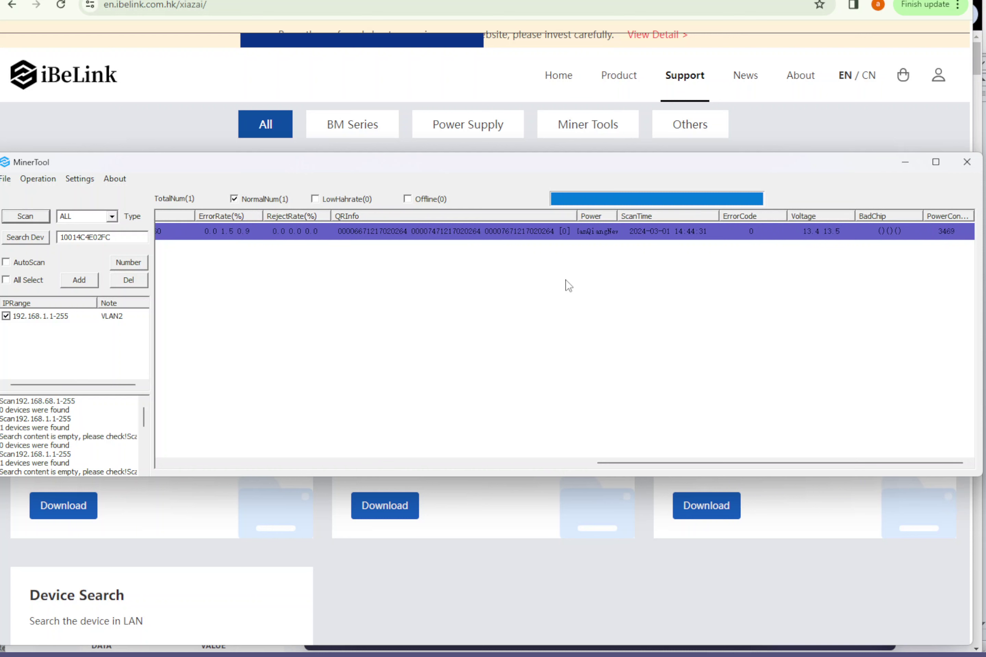
pyautogui.moveTo(747, 466); pyautogui.dragTo(279, 469)
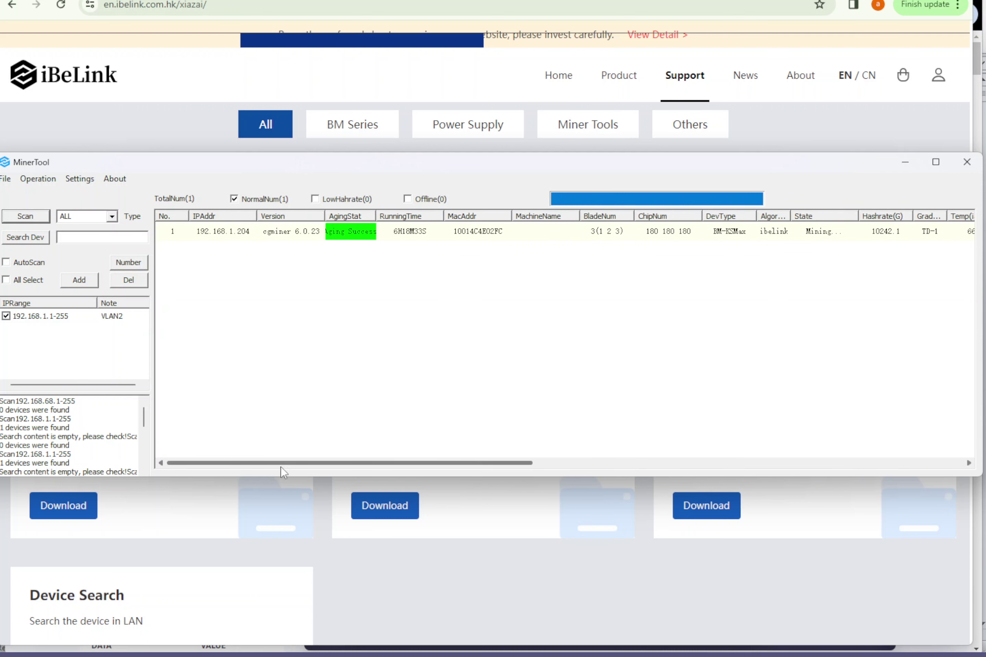
pyautogui.click(80, 179)
pyautogui.moveTo(38, 182)
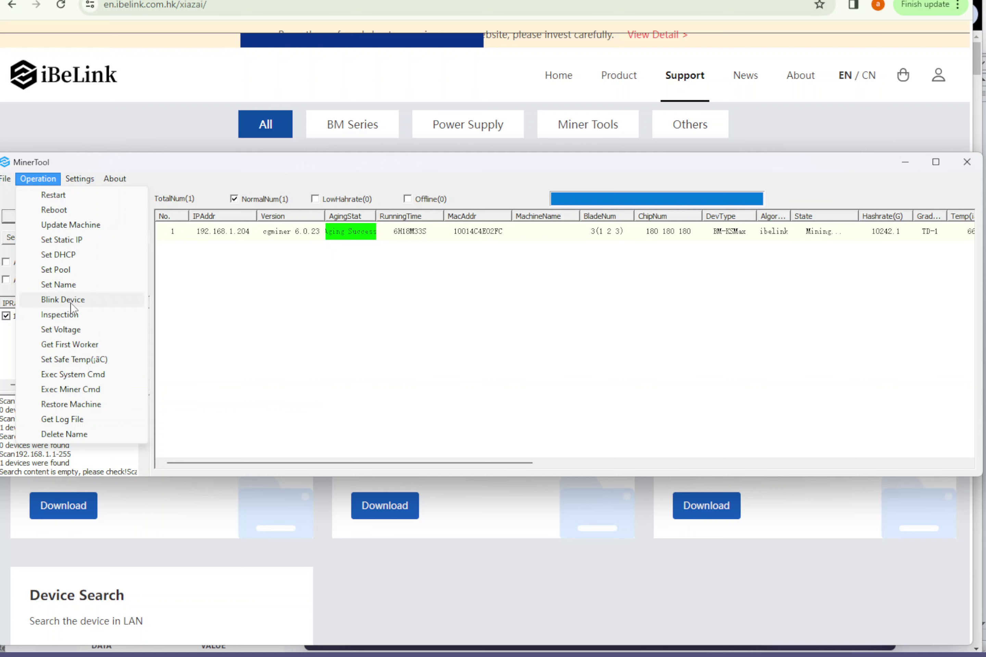
# - Switch to the Miner Console tab and view Other Setting: 72 warning, 67 safety, 1350 voltage
pyautogui.click(197, 123)
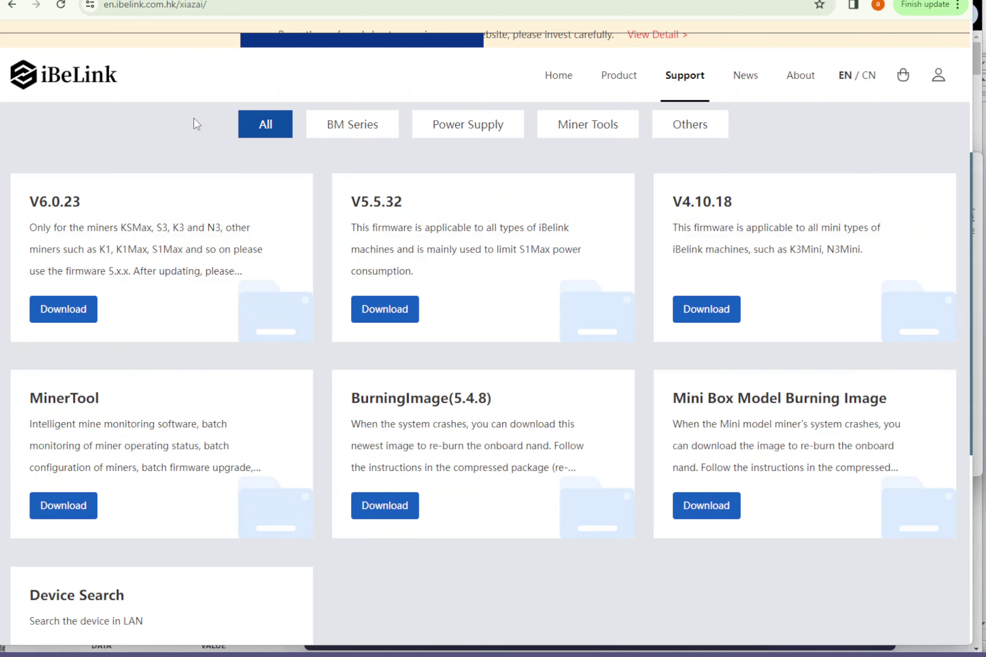
pyautogui.scroll(3, 360, 228)
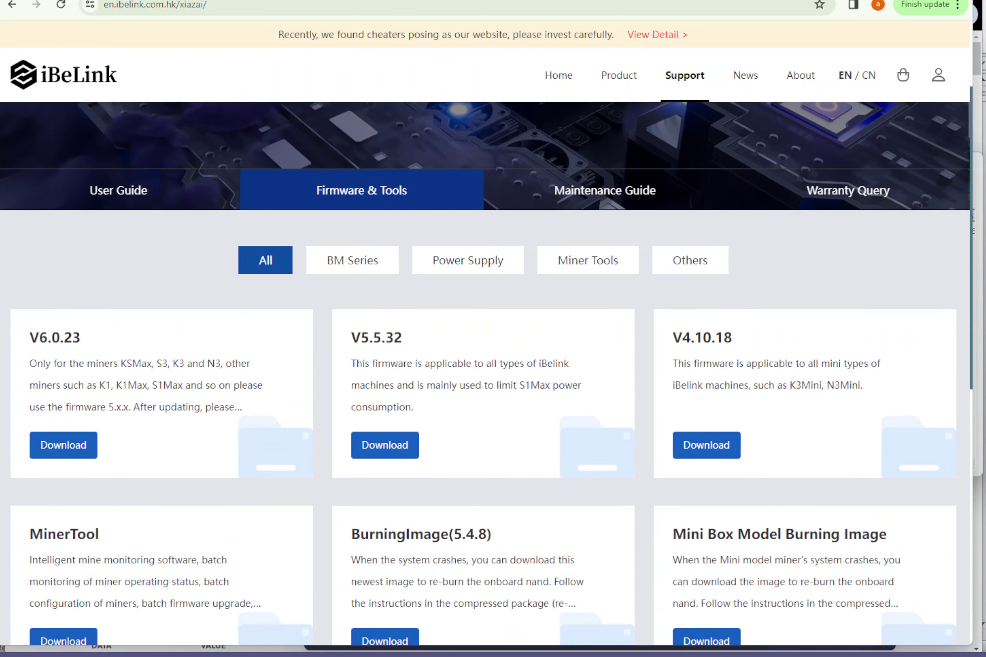
pyautogui.hotkey('ctrl', 'Tab')
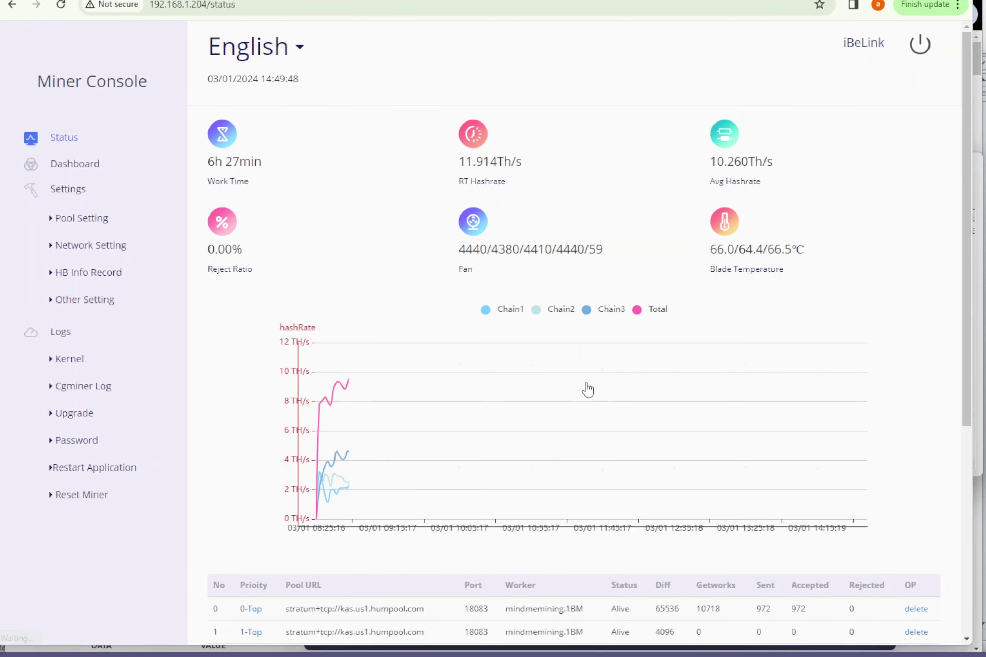
pyautogui.click(84, 299)
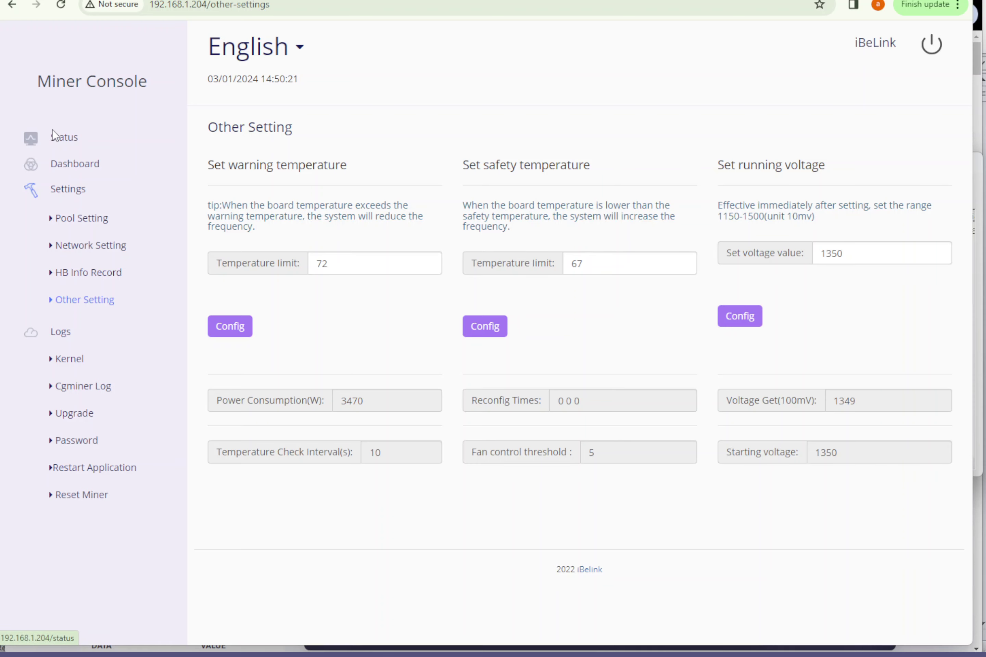
# - Return to the Miner Console Status page and scroll down to the HumPool pool entries
pyautogui.click(62, 144)
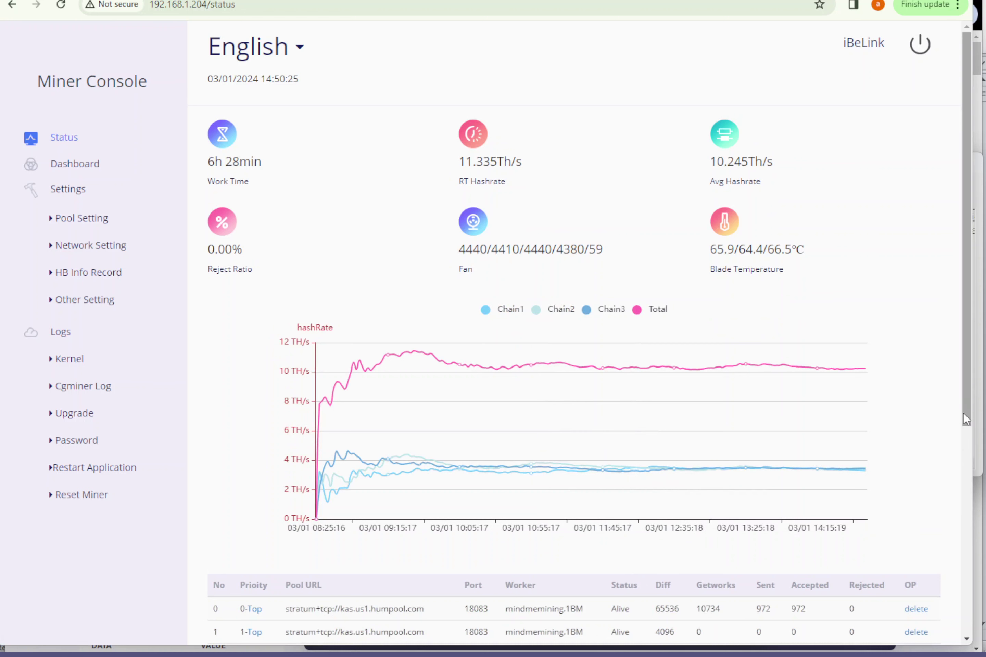
pyautogui.moveTo(967, 417); pyautogui.dragTo(973, 462)
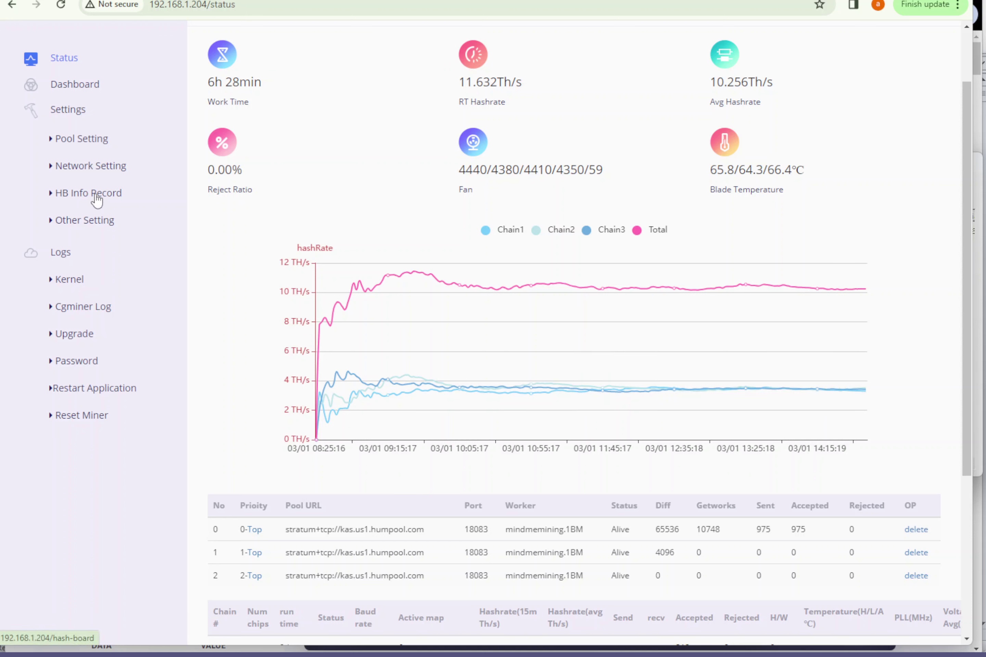
# - Review the HB Info Record page, then scroll through the Kernel log
pyautogui.click(99, 195)
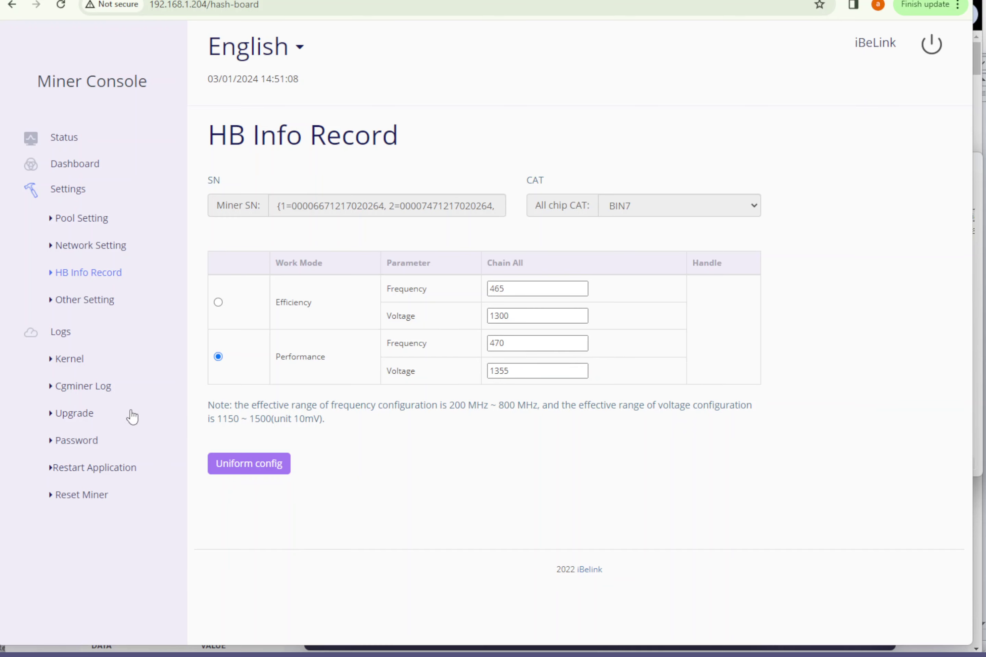
pyautogui.click(65, 367)
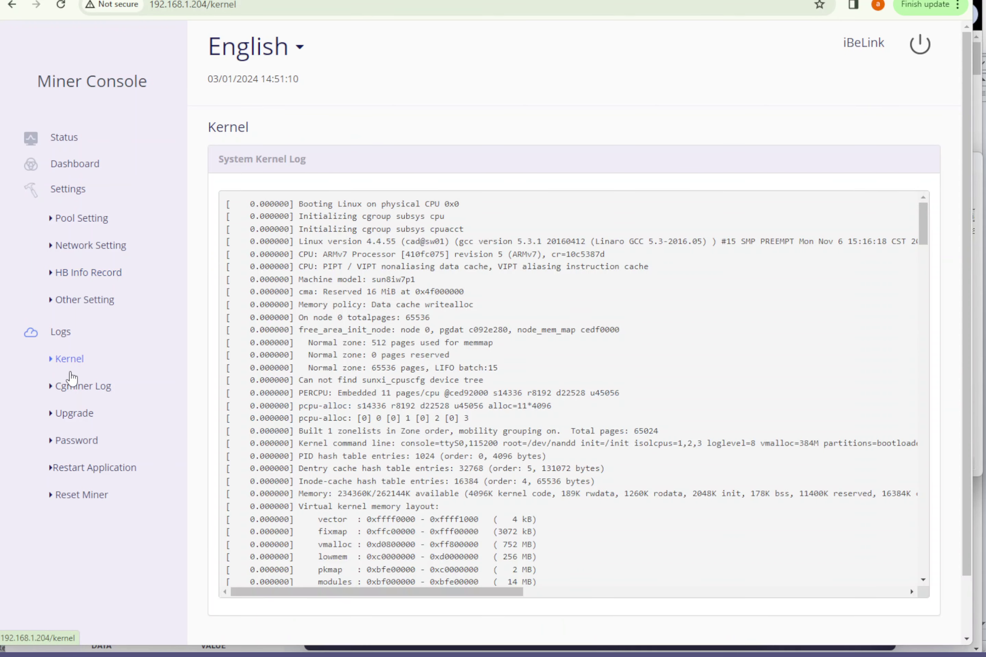
pyautogui.scroll(-20, 434, 339)
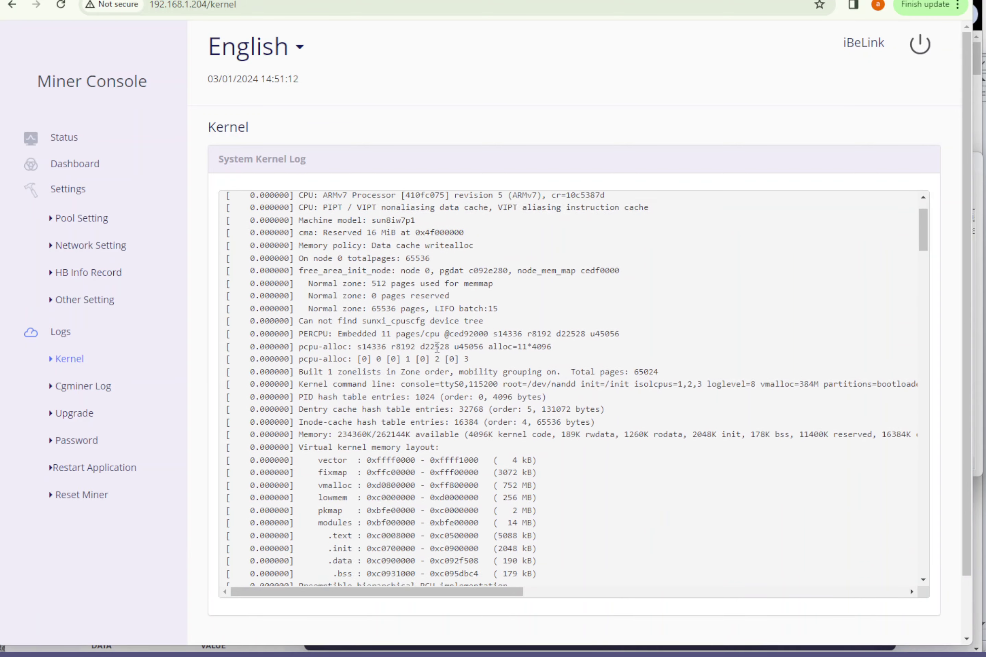
pyautogui.scroll(15, 436, 348)
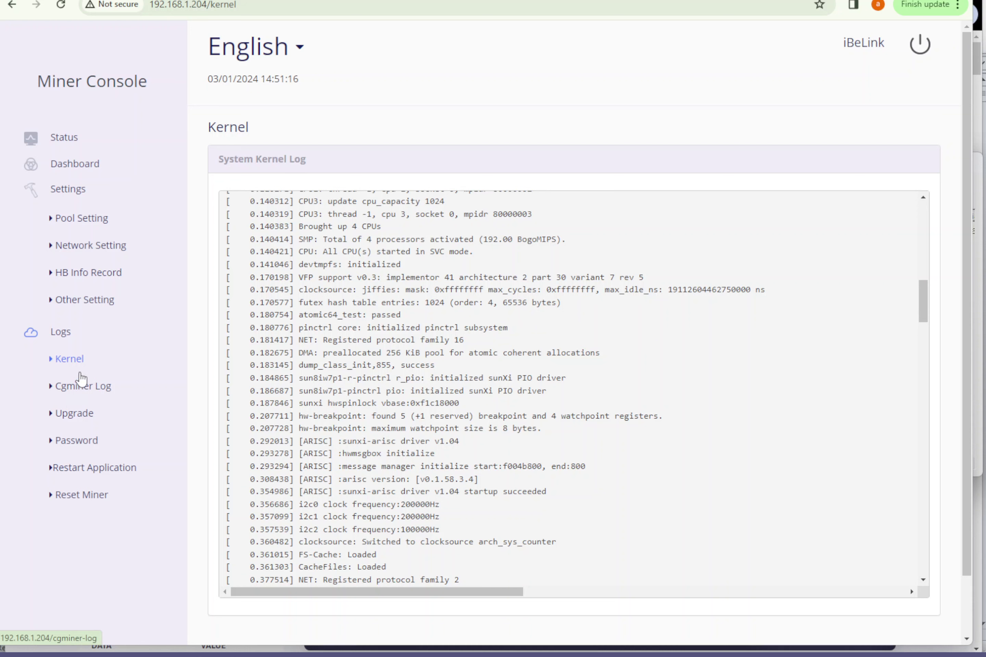
# - Check the Dashboard, return to Status, then switch to HumPool's Worker page
pyautogui.click(77, 169)
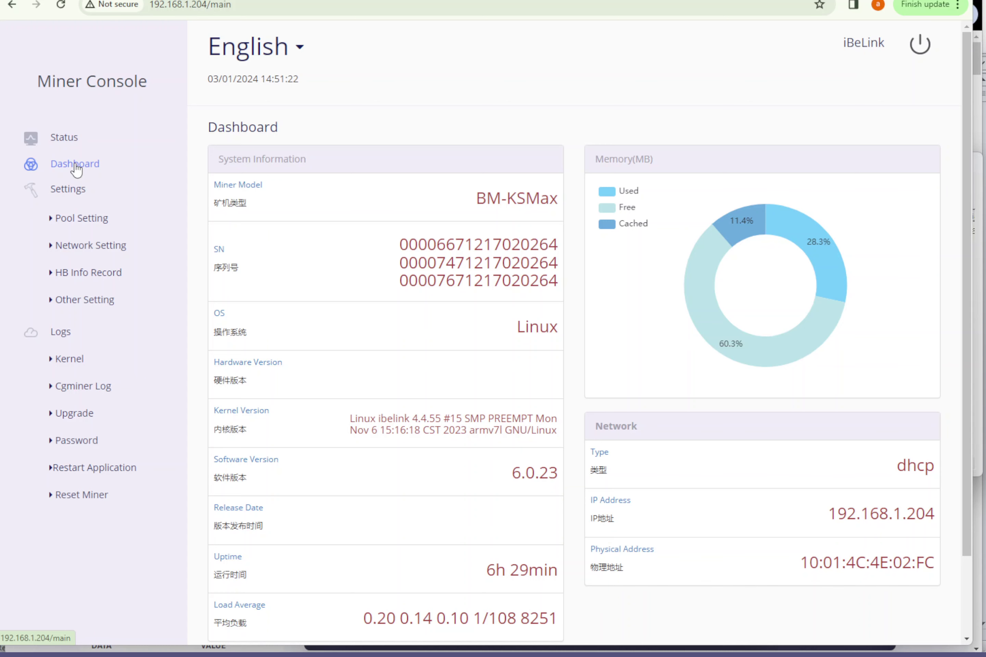
pyautogui.click(66, 140)
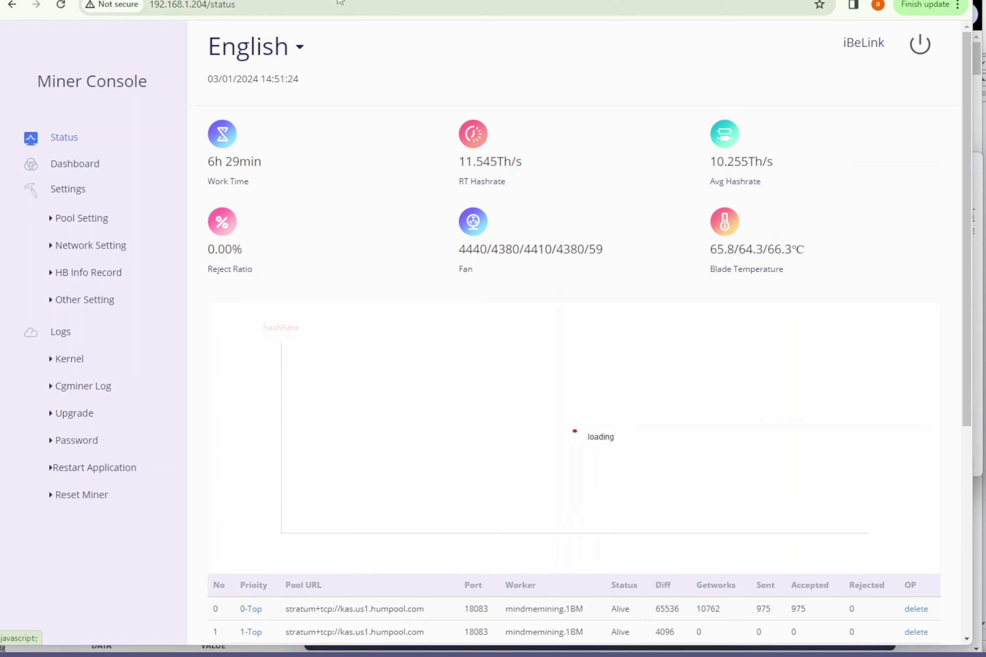
pyautogui.hotkey('ctrl', 'Tab')
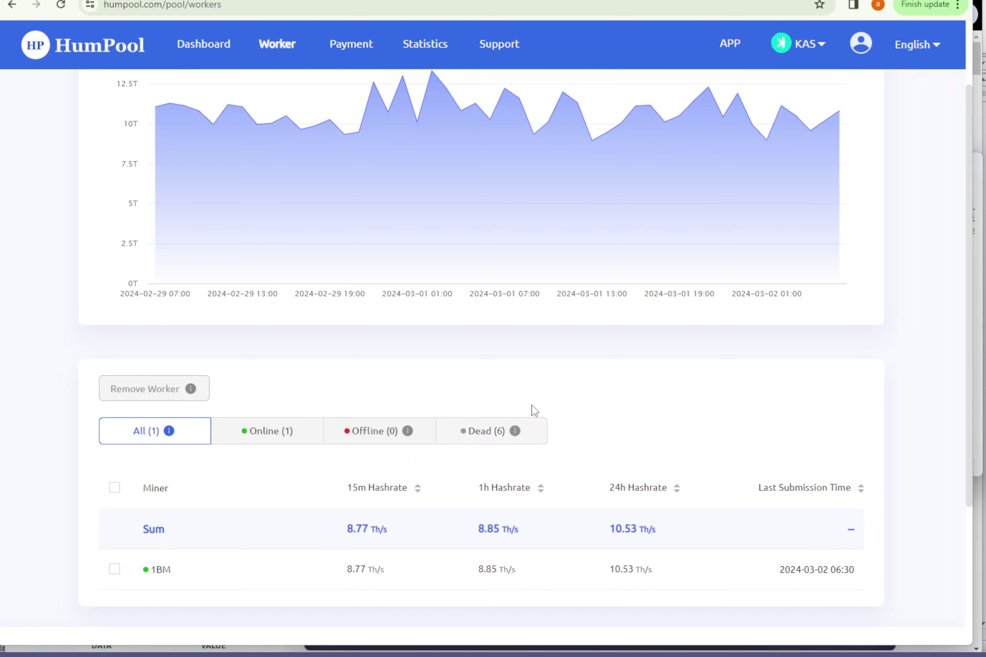
# - Scroll back up HumPool's Worker page showing worker 1BM
pyautogui.scroll(2, 649, 504)
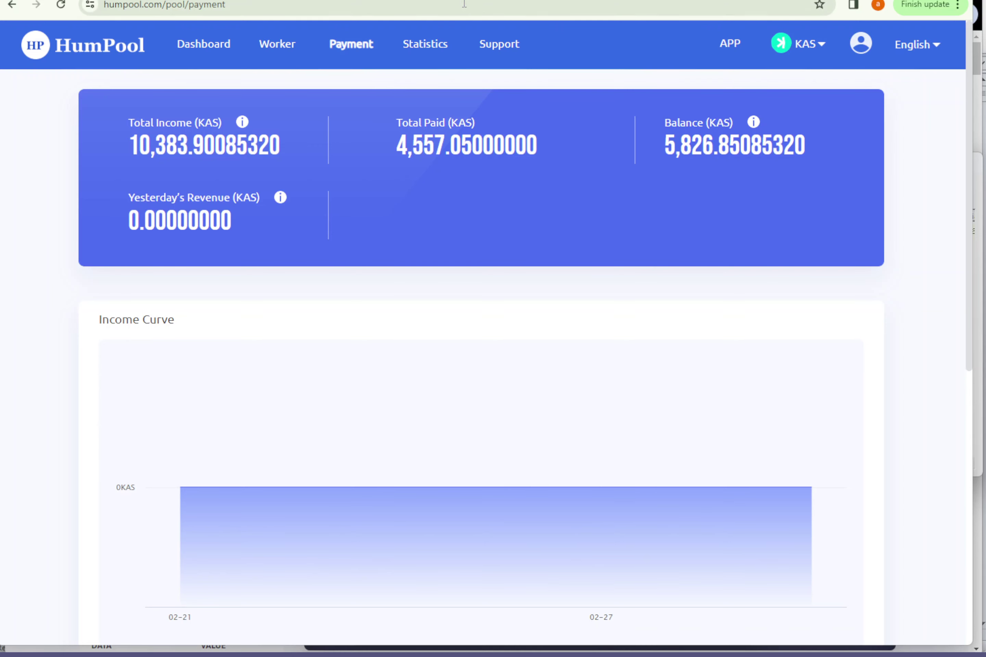
# - Return to the Miner Console status page and scroll through the chain table, then back up
pyautogui.hotkey('ctrl', 'Tab')
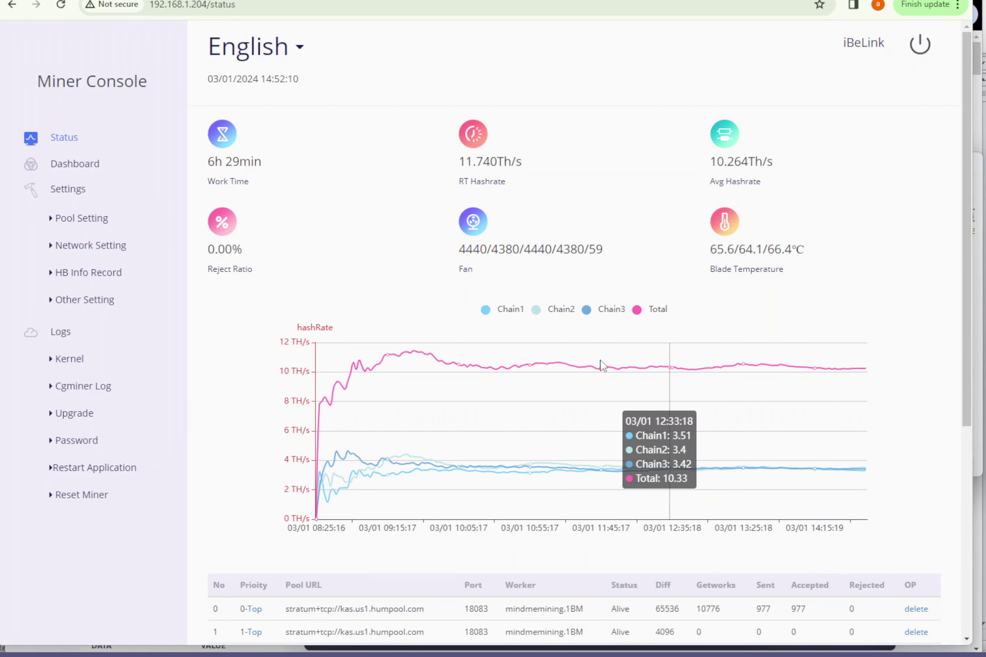
pyautogui.scroll(-8, 849, 545)
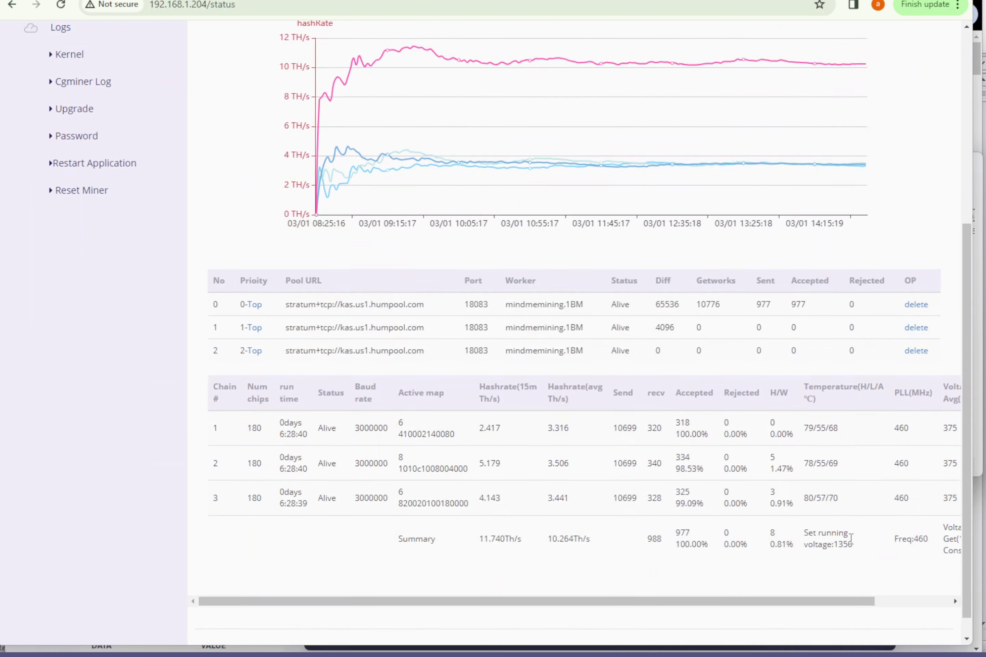
pyautogui.moveTo(834, 574); pyautogui.dragTo(949, 599)
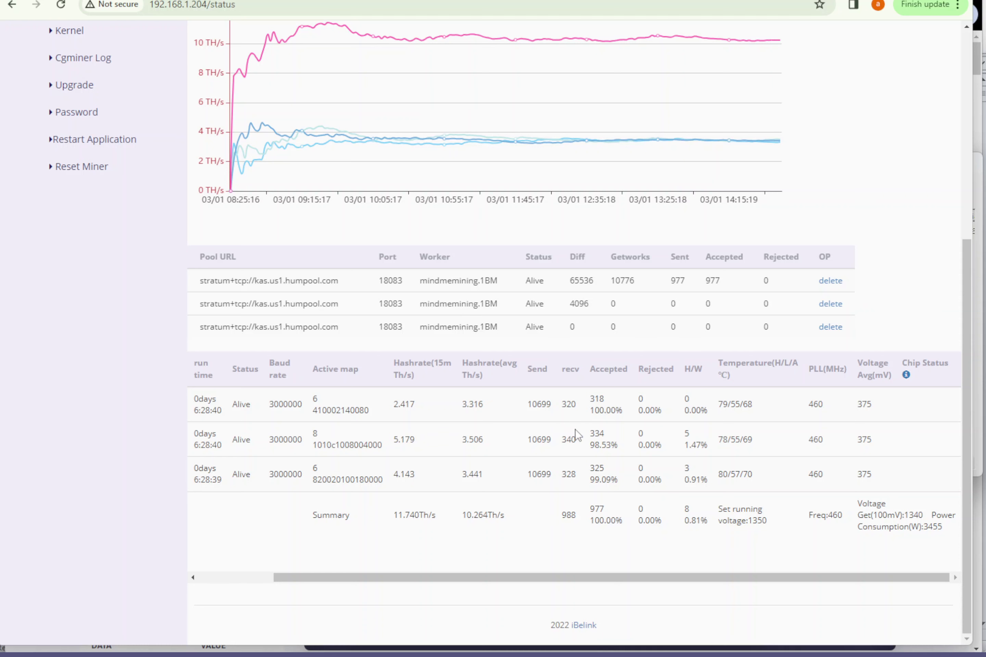
pyautogui.scroll(8, 577, 437)
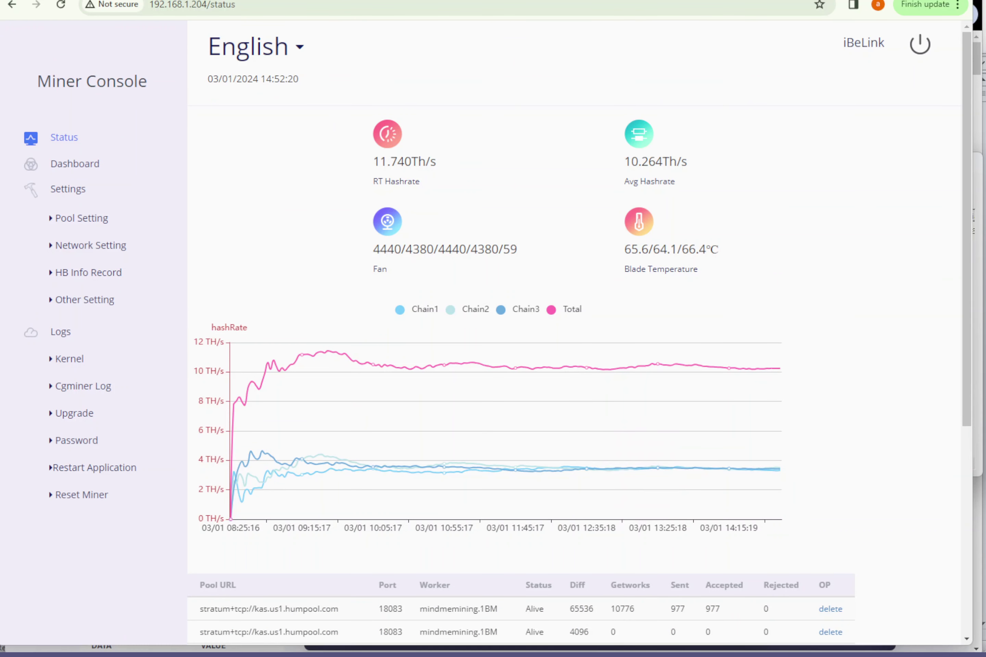
# - Return to MinerTool, open the BM-KSMax at 192.168.1.204, and pan across its table columns
pyautogui.hotkey('alt', 'Tab')
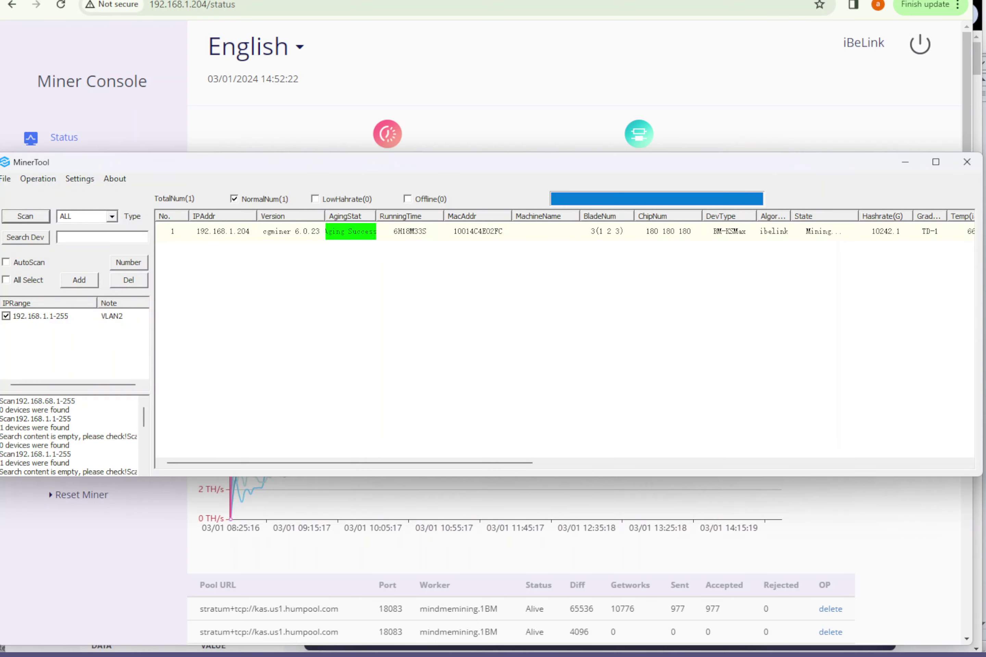
pyautogui.doubleClick(231, 238)
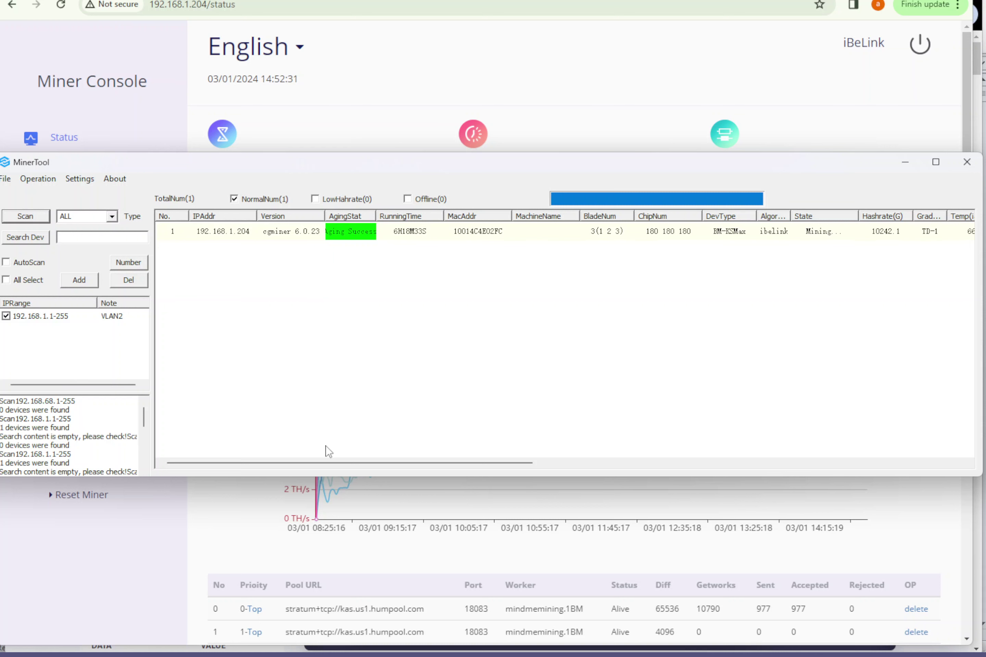
pyautogui.moveTo(328, 462); pyautogui.dragTo(828, 484)
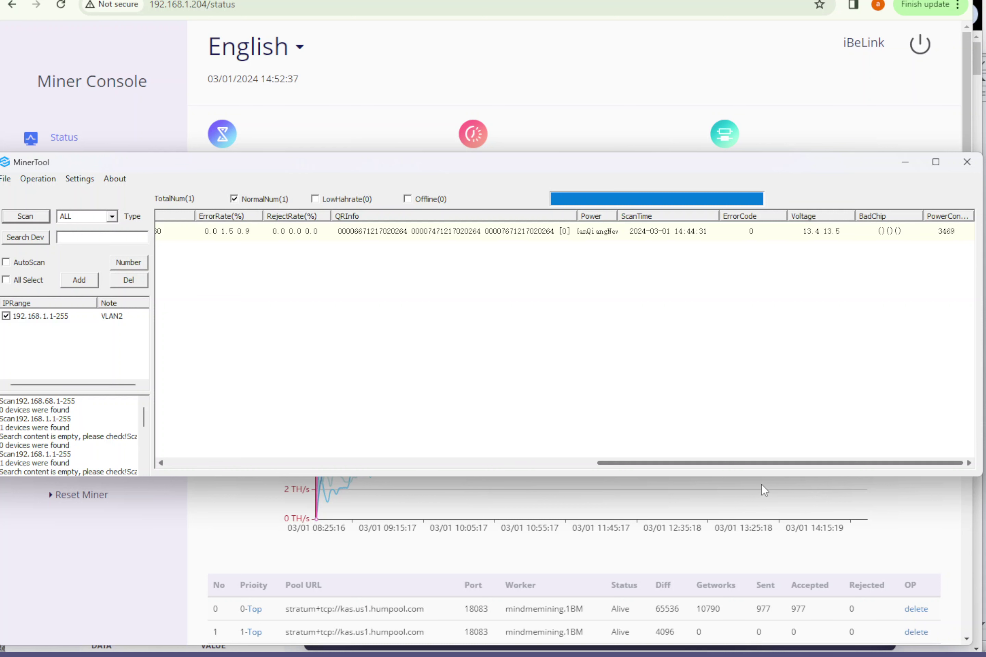
pyautogui.moveTo(761, 484); pyautogui.dragTo(414, 452)
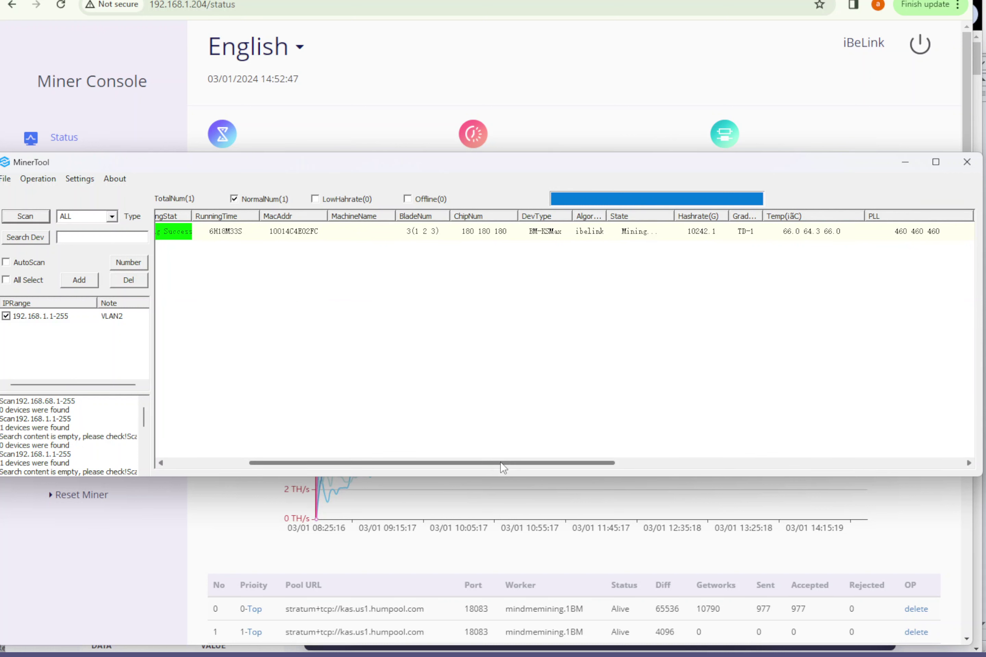
pyautogui.moveTo(503, 468); pyautogui.dragTo(339, 469)
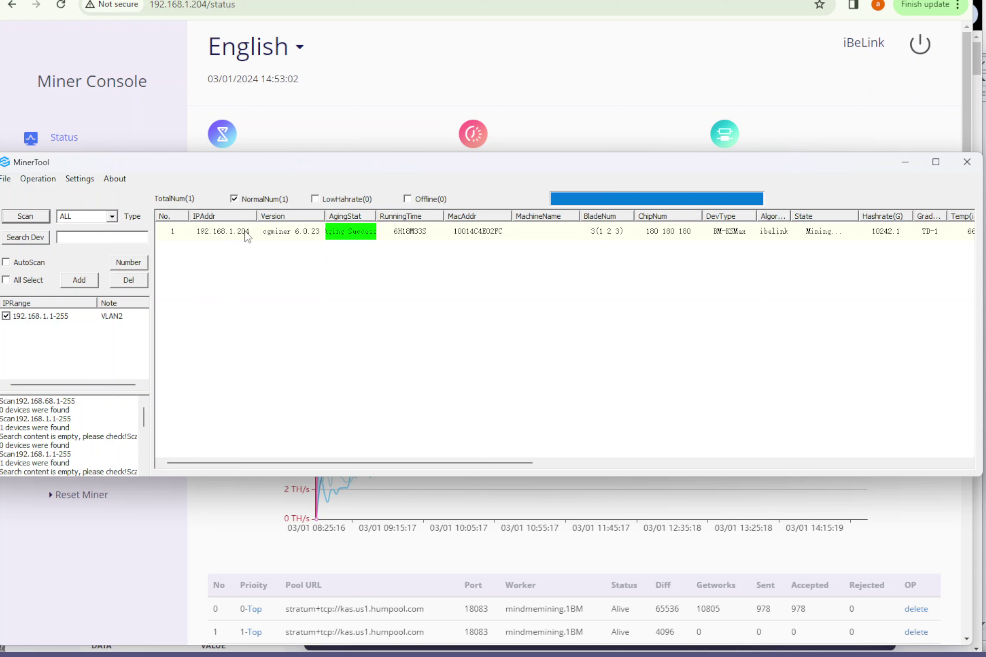
# - Minimize MinerTool and scroll the console's Status page to show voltage 1350 and 3455 W power
pyautogui.click(907, 164)
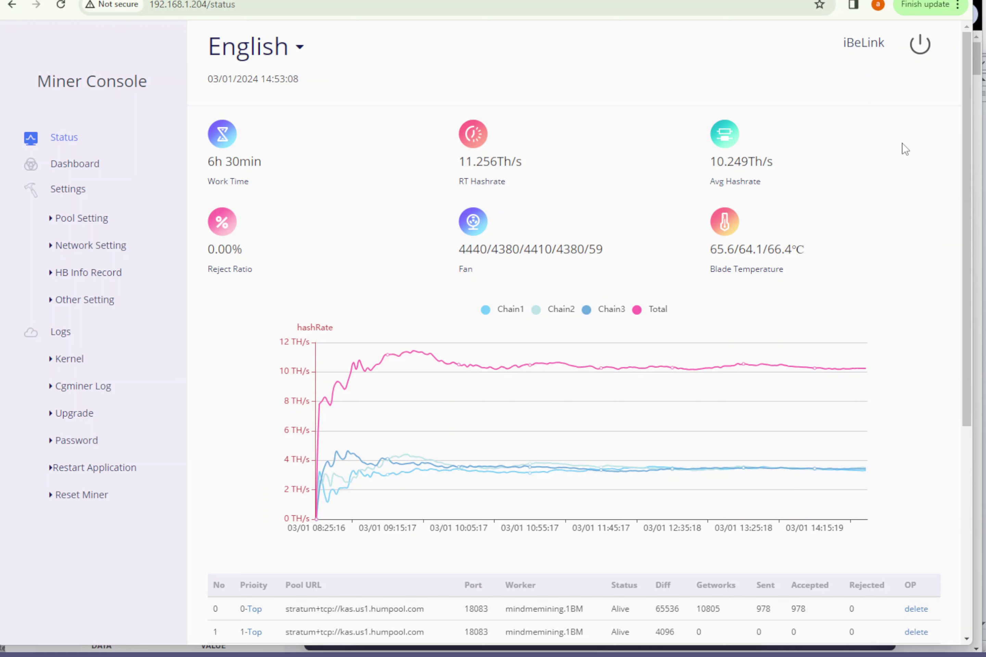
pyautogui.scroll(-1, 606, 277)
pyautogui.scroll(-3, 607, 276)
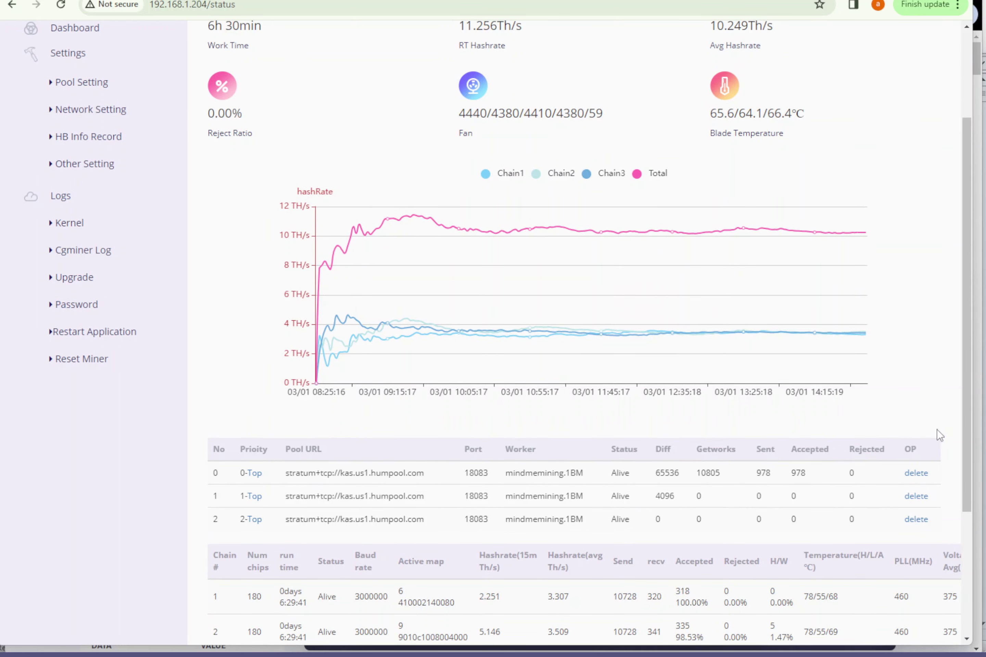
pyautogui.moveTo(963, 403); pyautogui.dragTo(974, 538)
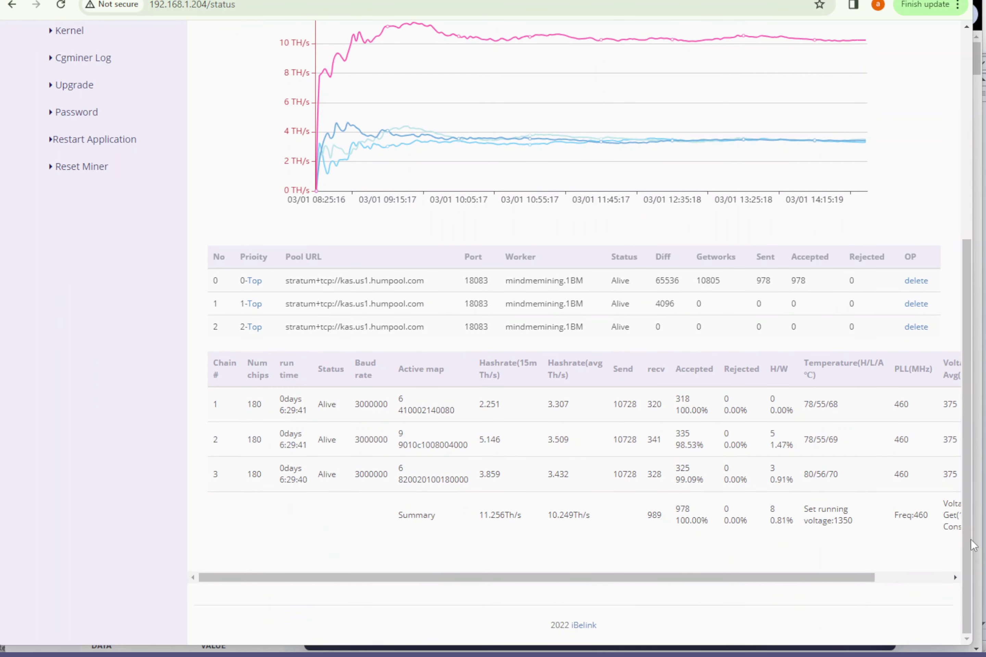
pyautogui.moveTo(804, 579); pyautogui.dragTo(889, 589)
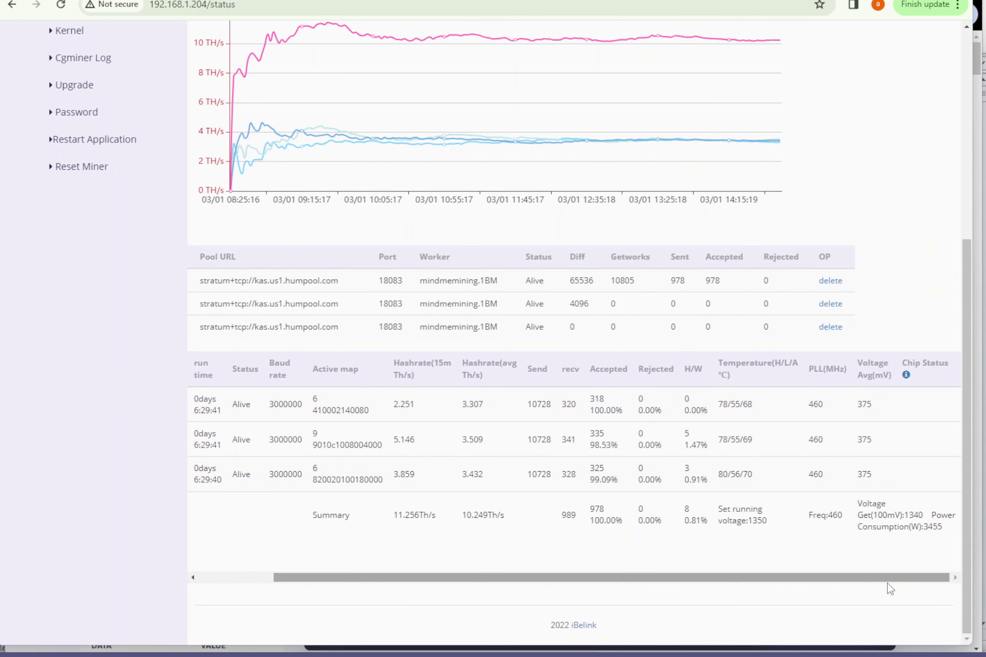